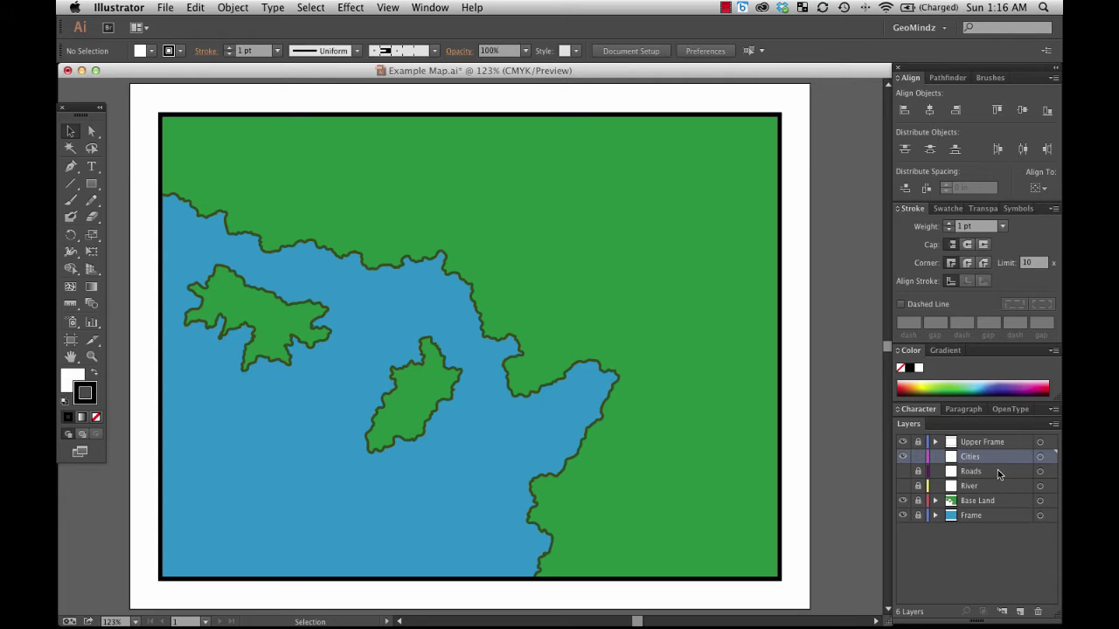
# - Draw a circle 0.1 in wide and 0.1 in high on the northern land with the Ellipse tool, then deselect it
pyautogui.press('m')
pyautogui.moveTo(95, 188); pyautogui.dragTo(181, 217)
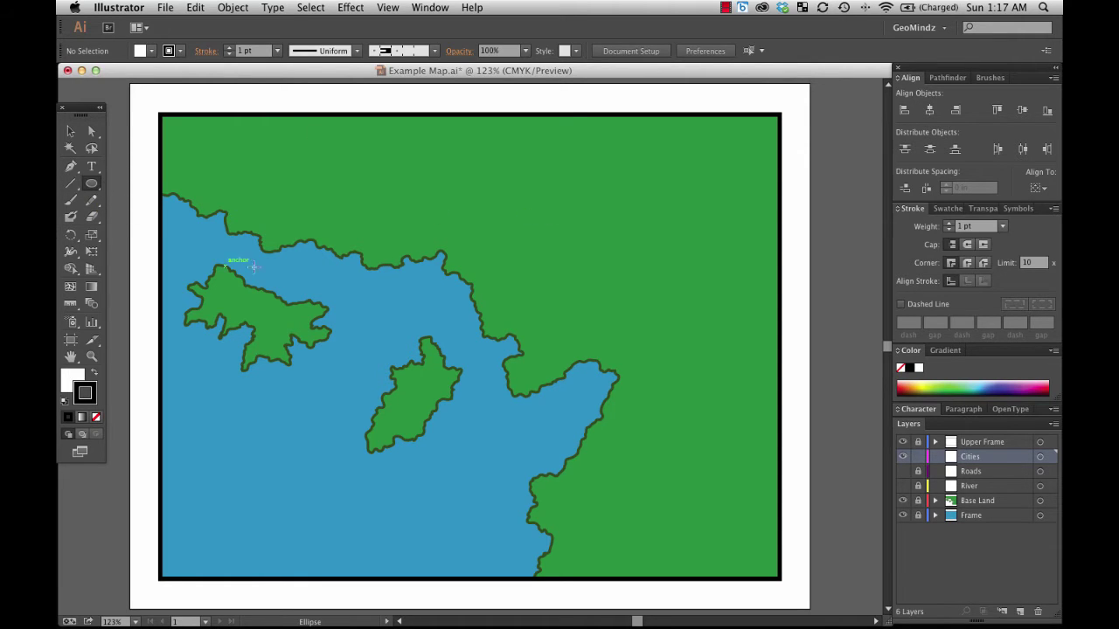
pyautogui.click(516, 205)
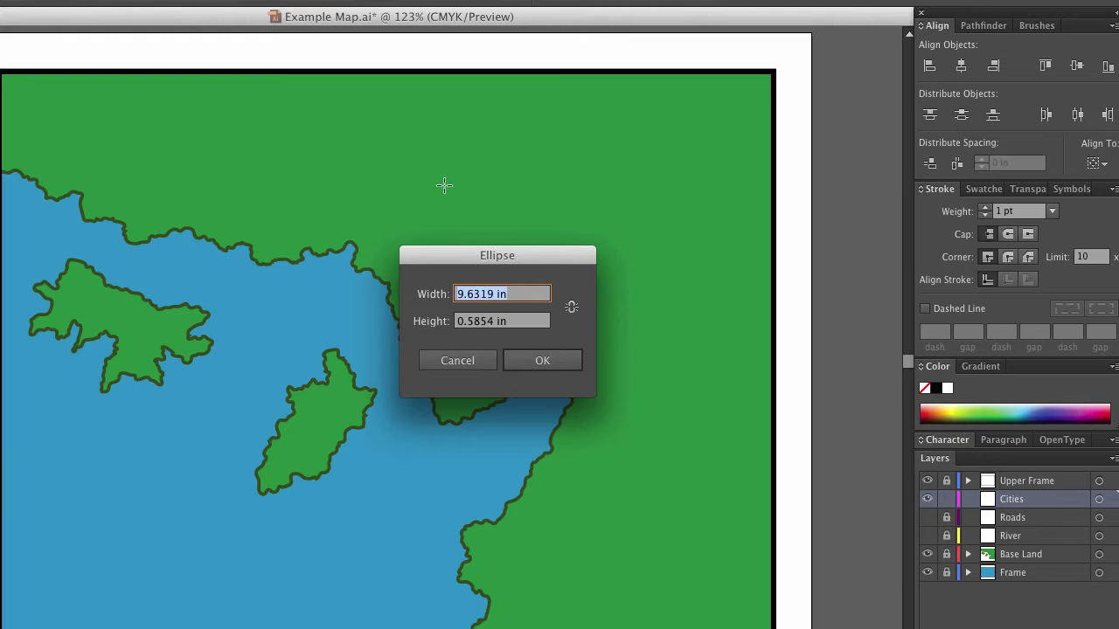
pyautogui.write('.1')
pyautogui.press('Tab')
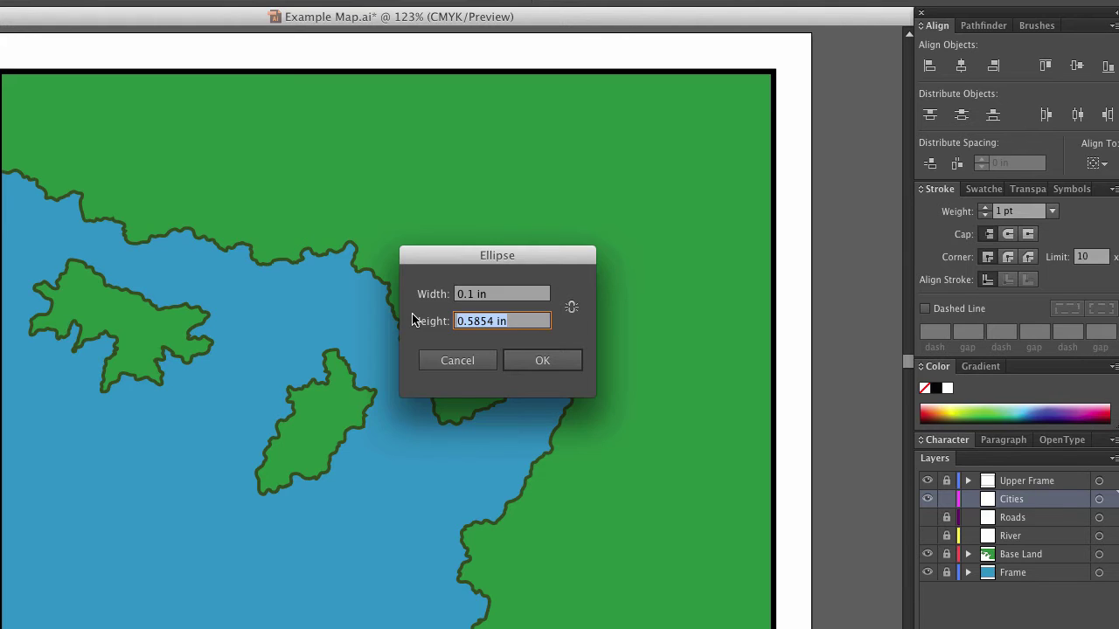
pyautogui.write('0.')
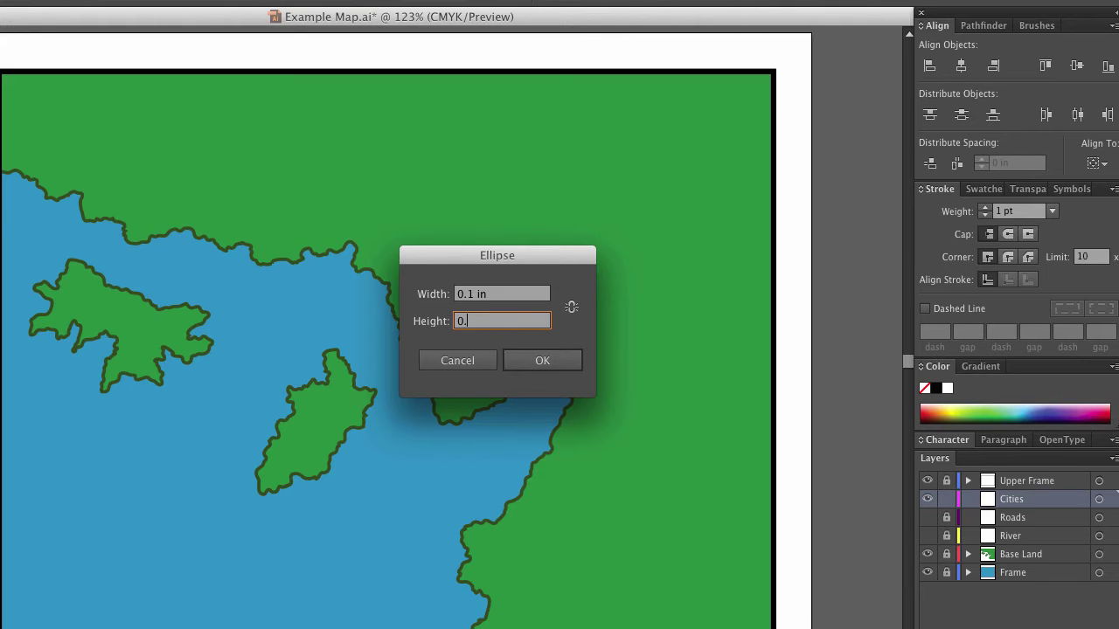
pyautogui.write('1')
pyautogui.press('Return')
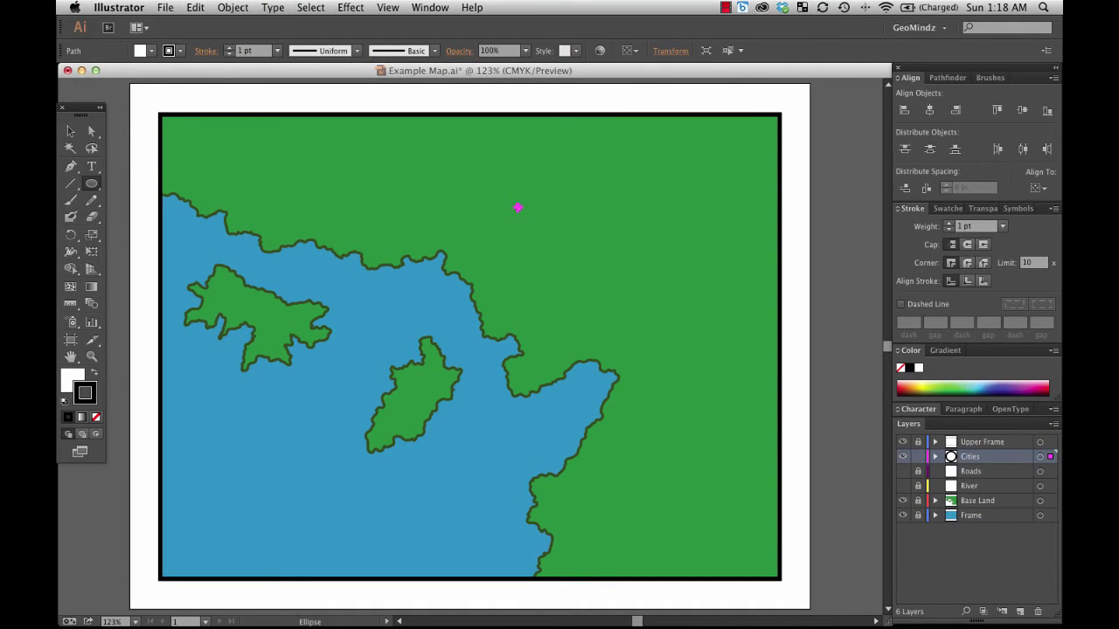
pyautogui.click(71, 131)
pyautogui.click(655, 282)
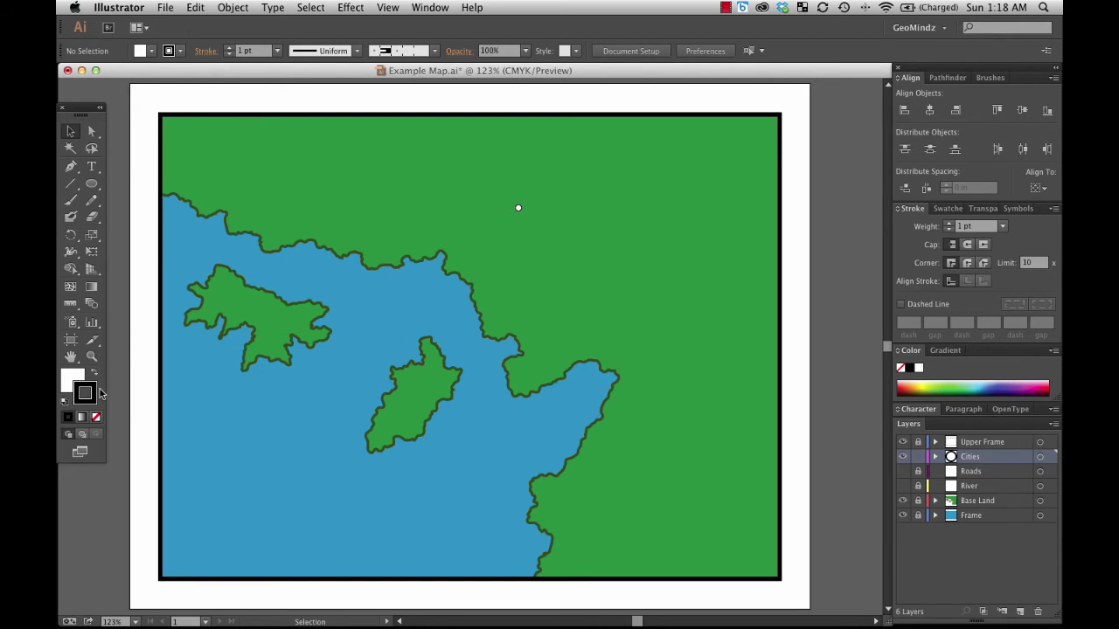
# - Give the small circle a black fill with no stroke and move it a little to the northeast
pyautogui.moveTo(486, 175); pyautogui.dragTo(535, 226)
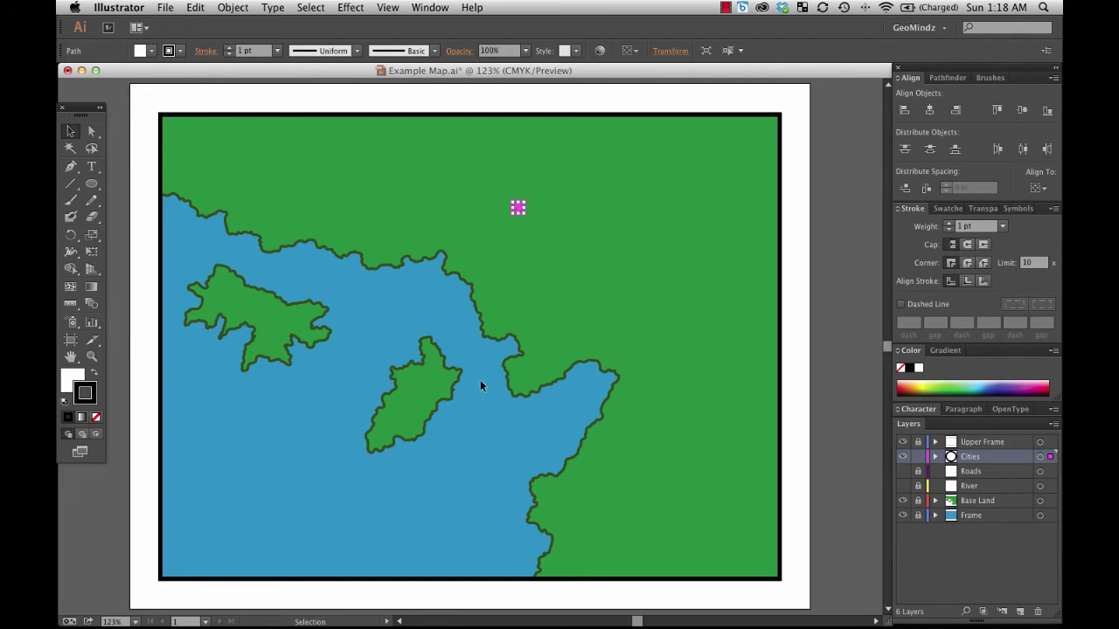
pyautogui.click(94, 372)
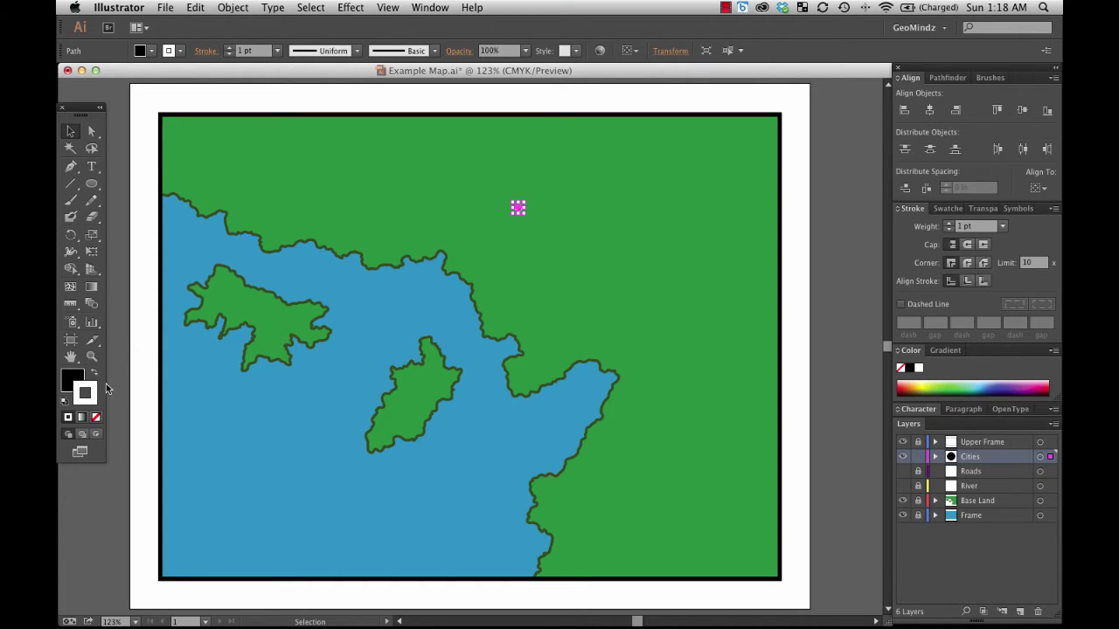
pyautogui.click(98, 423)
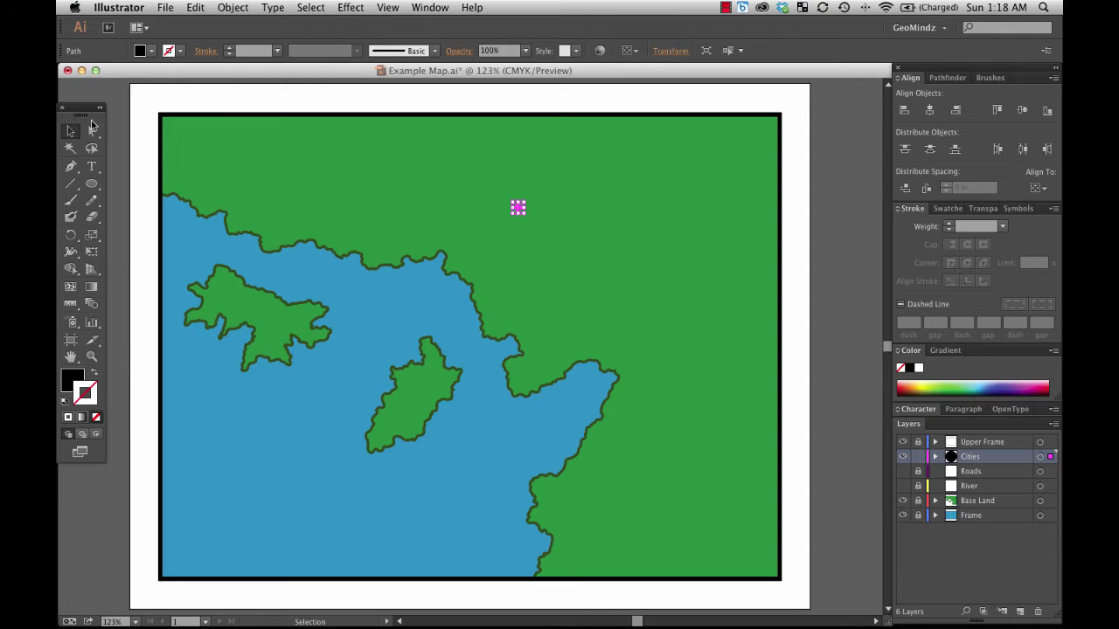
pyautogui.moveTo(510, 209); pyautogui.dragTo(554, 174)
pyautogui.click(549, 359)
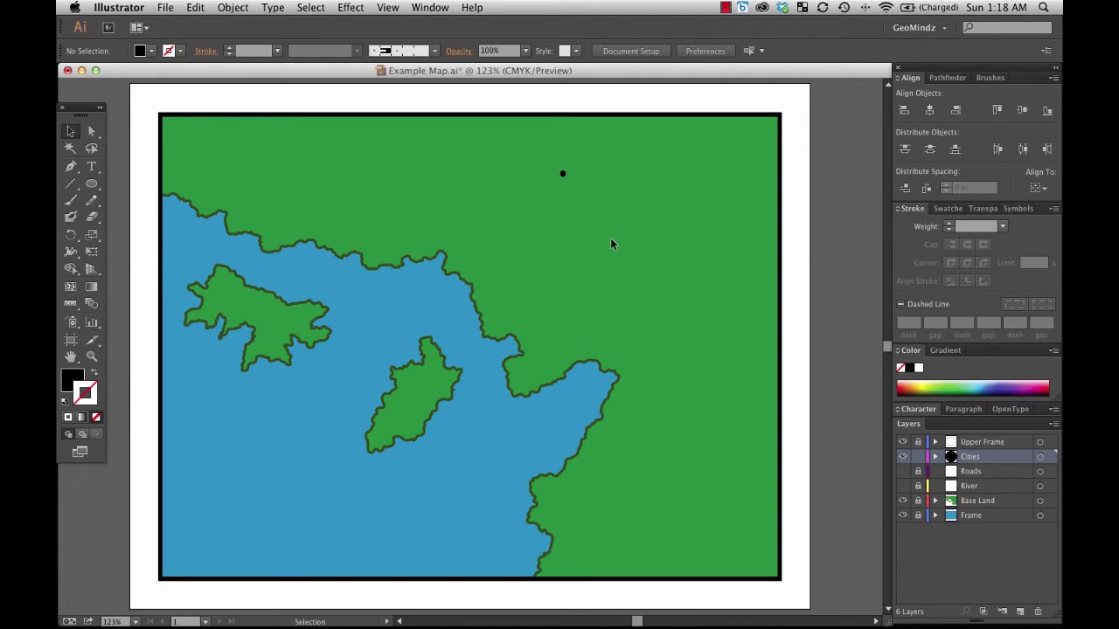
# - Place three copies of the black city dot: one to the southwest, one in the east and one in the southeast of the land
pyautogui.click(562, 173)
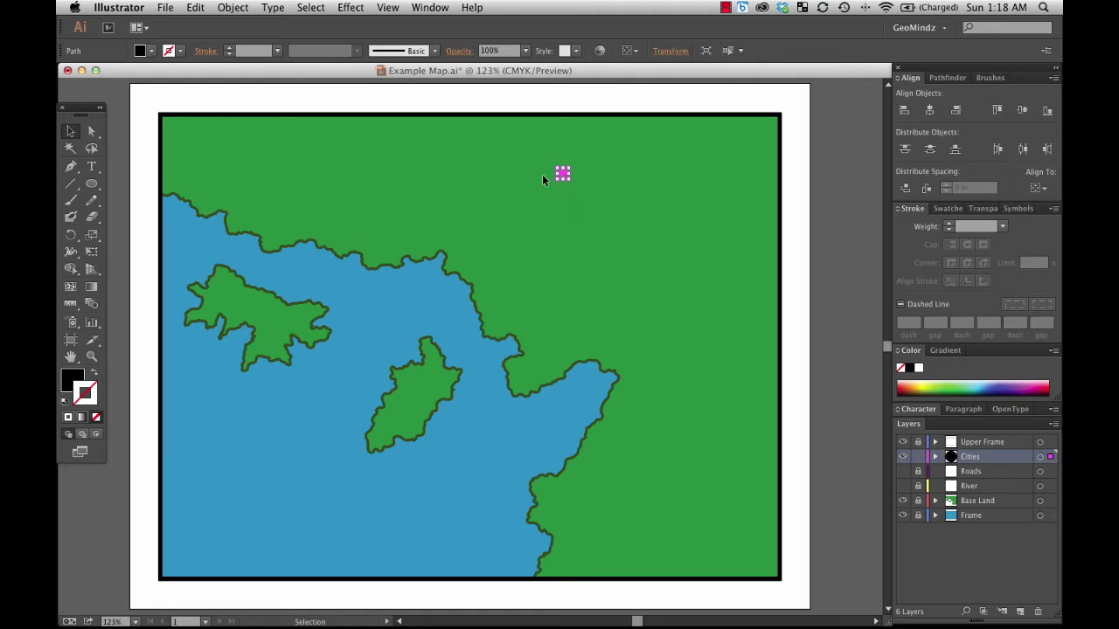
pyautogui.moveTo(562, 173); pyautogui.dragTo(534, 249)
pyautogui.click(543, 257)
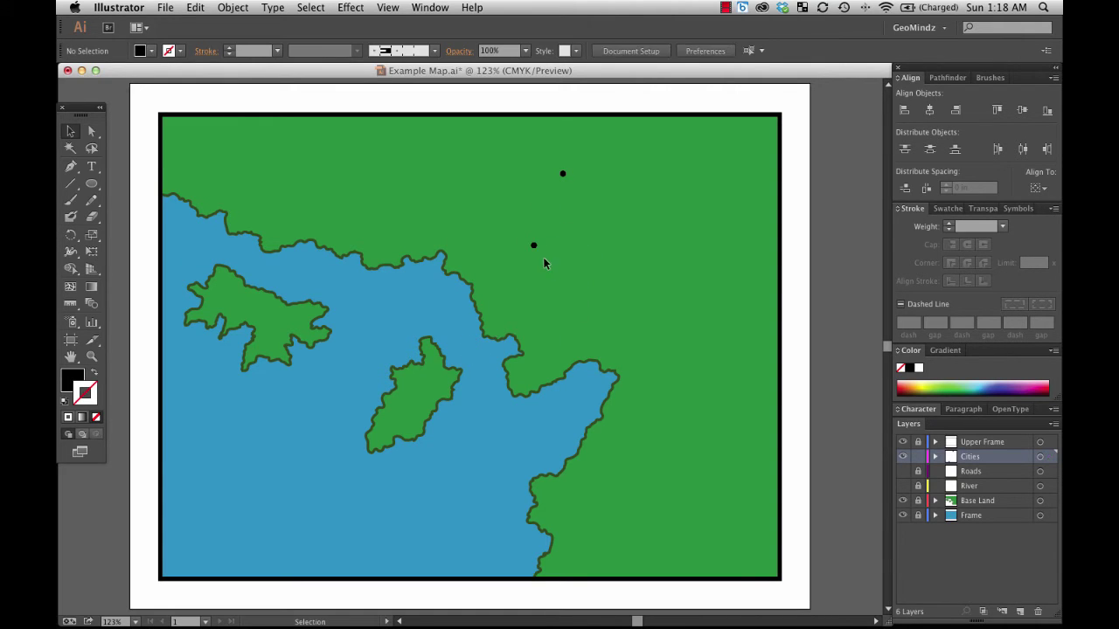
pyautogui.hotkey('ctrl', 'v')
pyautogui.moveTo(470, 347); pyautogui.dragTo(709, 230)
pyautogui.press('super+v')
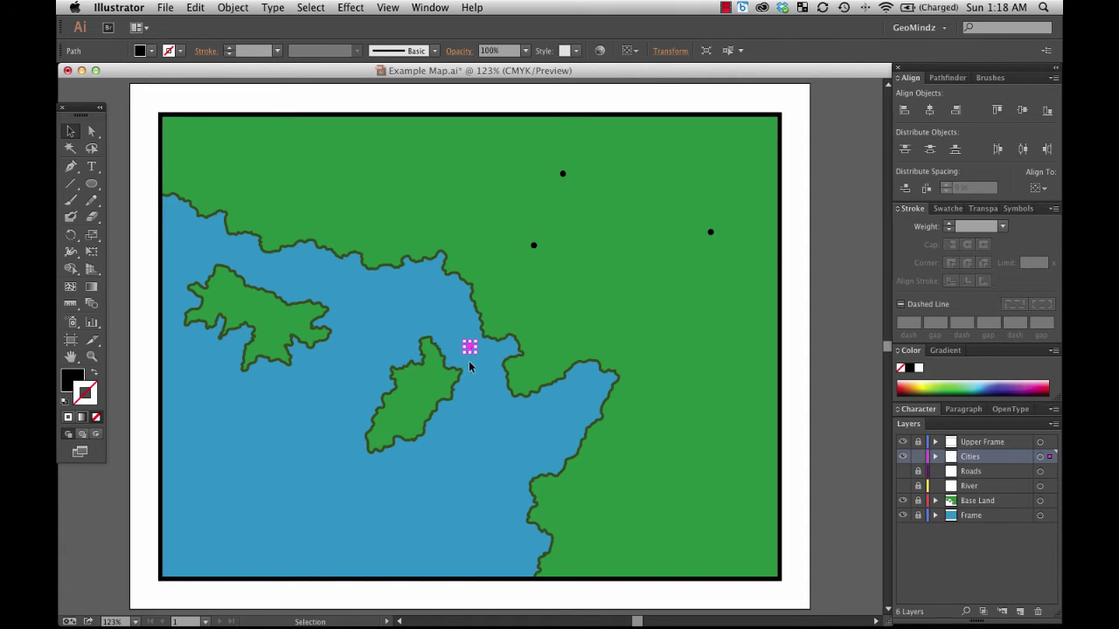
pyautogui.moveTo(470, 347); pyautogui.dragTo(724, 379)
pyautogui.click(651, 421)
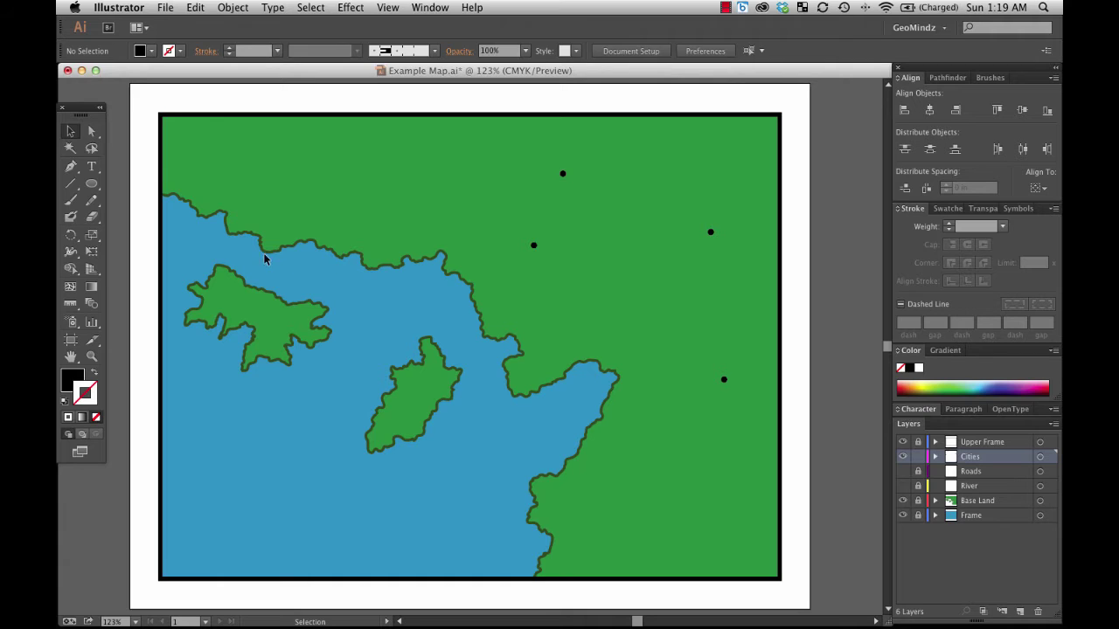
# - Give the black dot southwest of the northernmost one a white stroke of 2 pt
pyautogui.moveTo(515, 236); pyautogui.dragTo(566, 289)
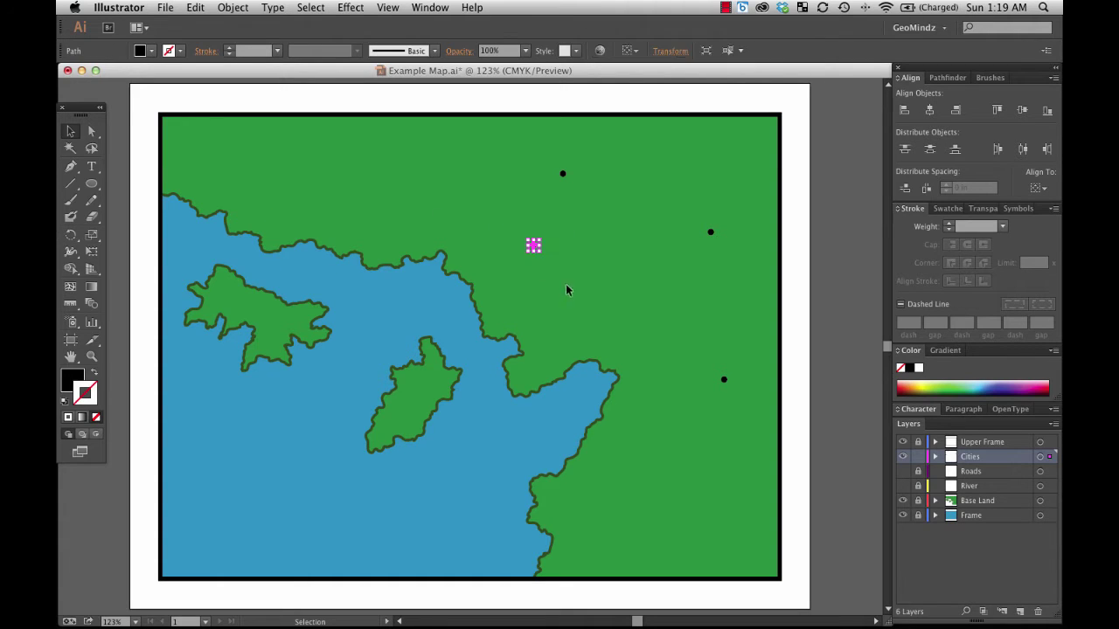
pyautogui.click(534, 247)
pyautogui.click(69, 418)
pyautogui.click(387, 237)
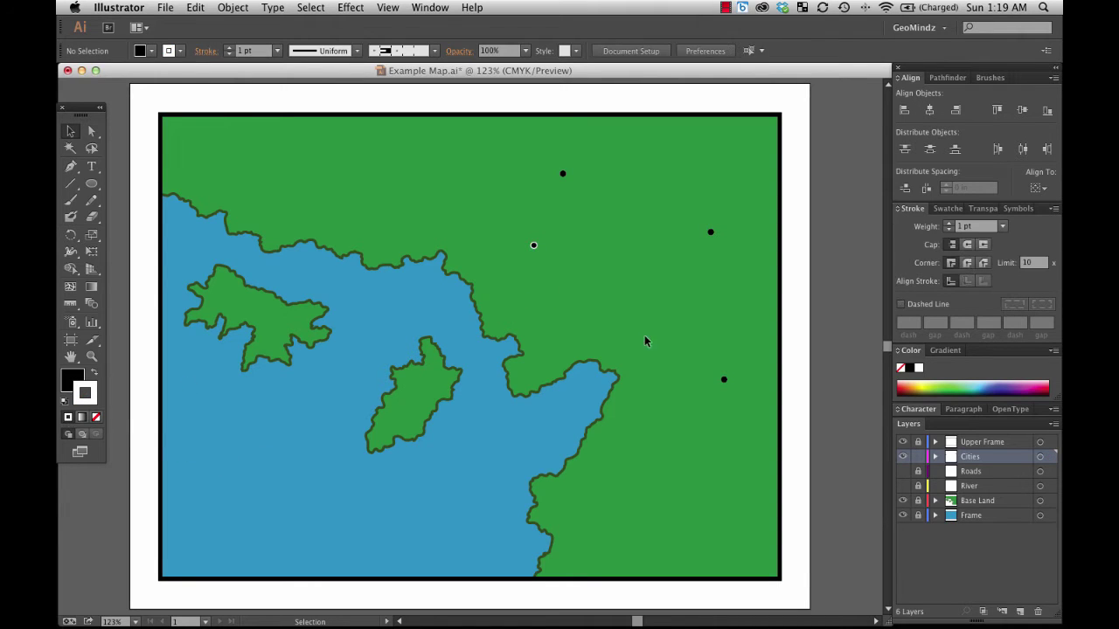
pyautogui.click(533, 245)
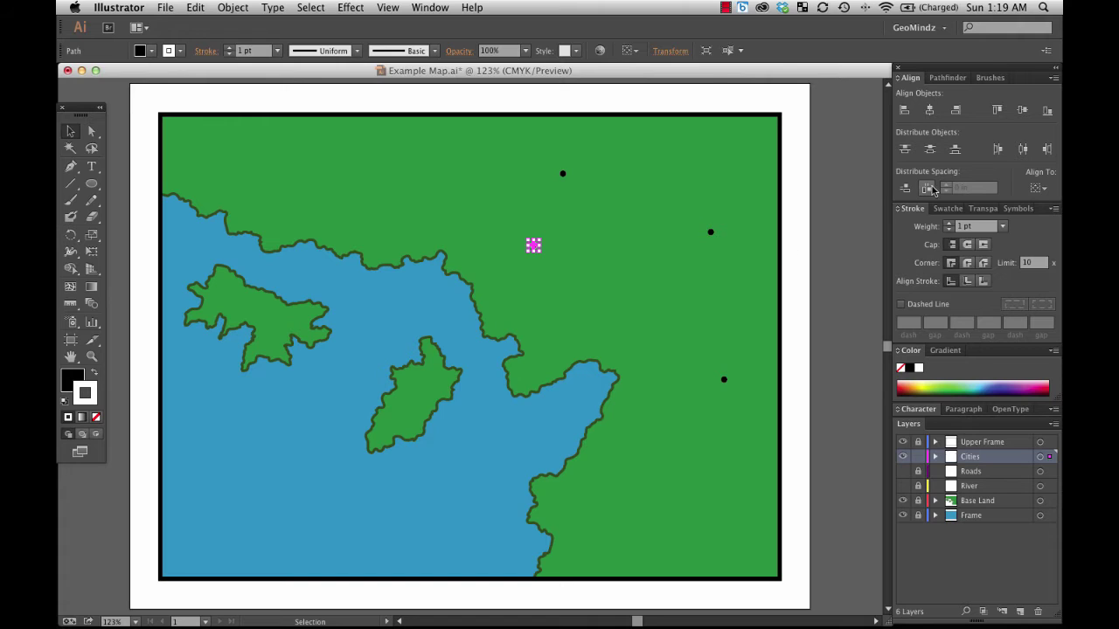
pyautogui.click(948, 224)
pyautogui.click(743, 299)
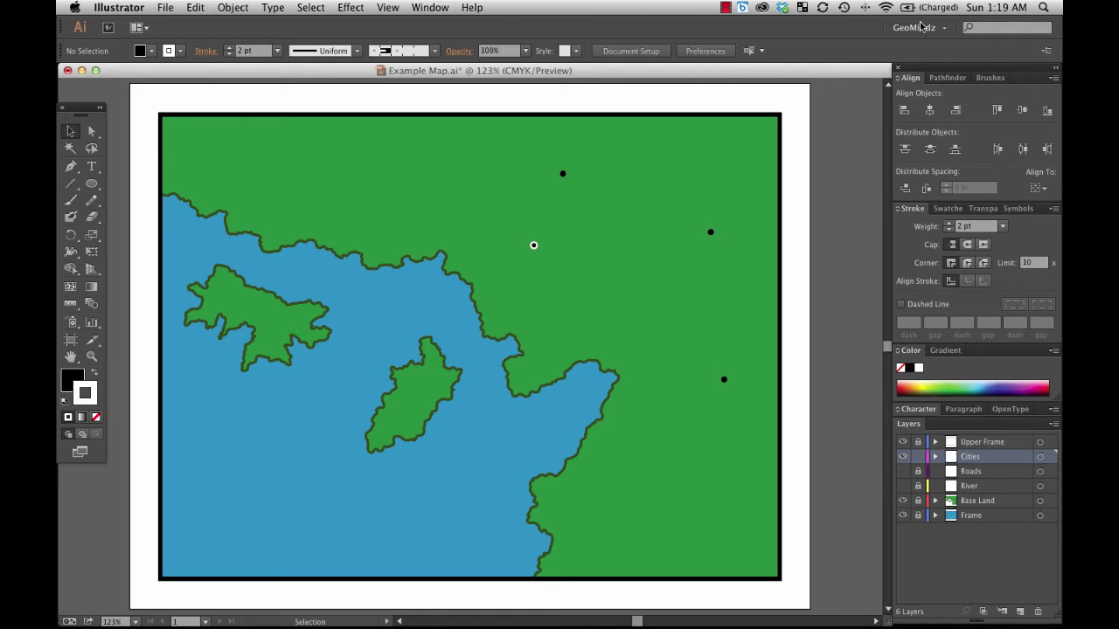
# - Move the white-outlined dot to the northeast and place a version with white fill and black stroke beside it
pyautogui.moveTo(533, 244); pyautogui.dragTo(599, 198)
pyautogui.click(606, 249)
pyautogui.hotkey('shift', 'x')
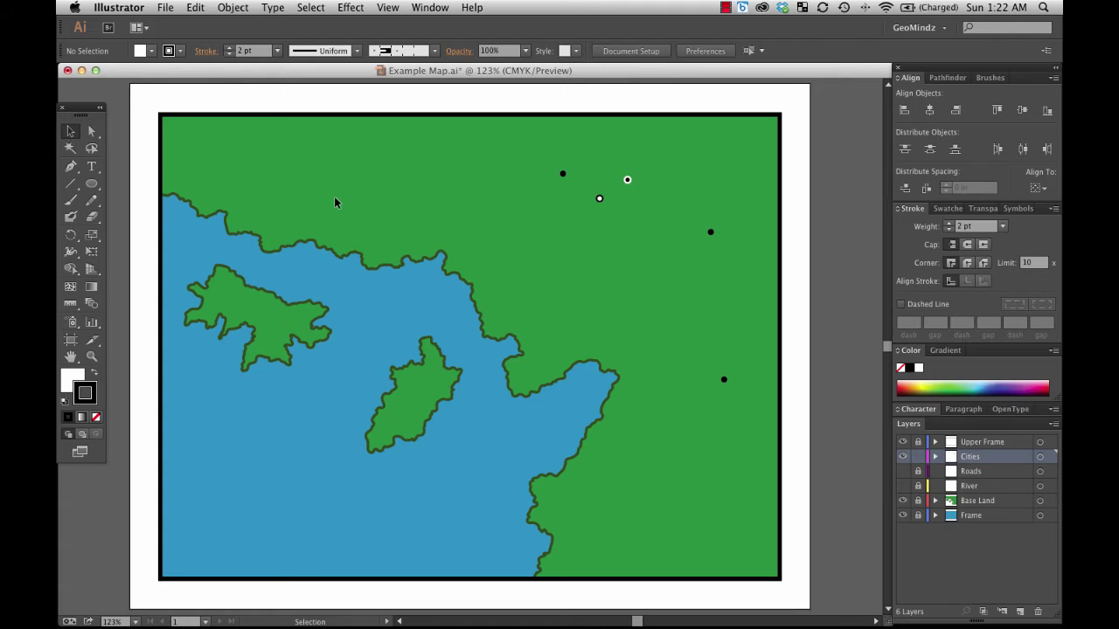
# - Try drawing a large star freehand on the northern land with the Star tool, then delete it
pyautogui.click(94, 187)
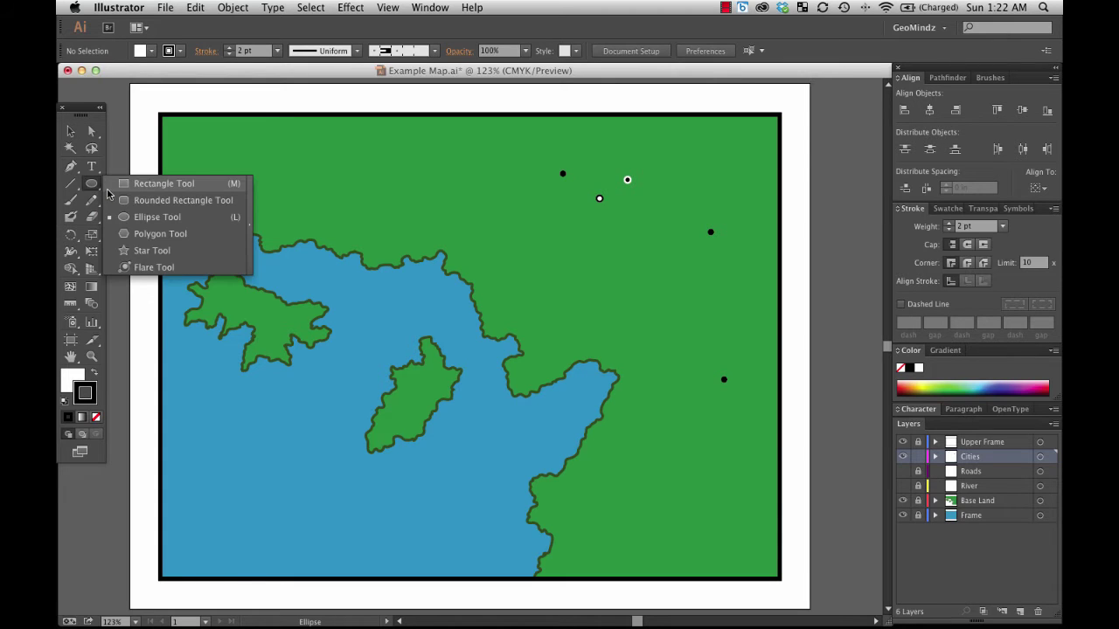
pyautogui.click(128, 254)
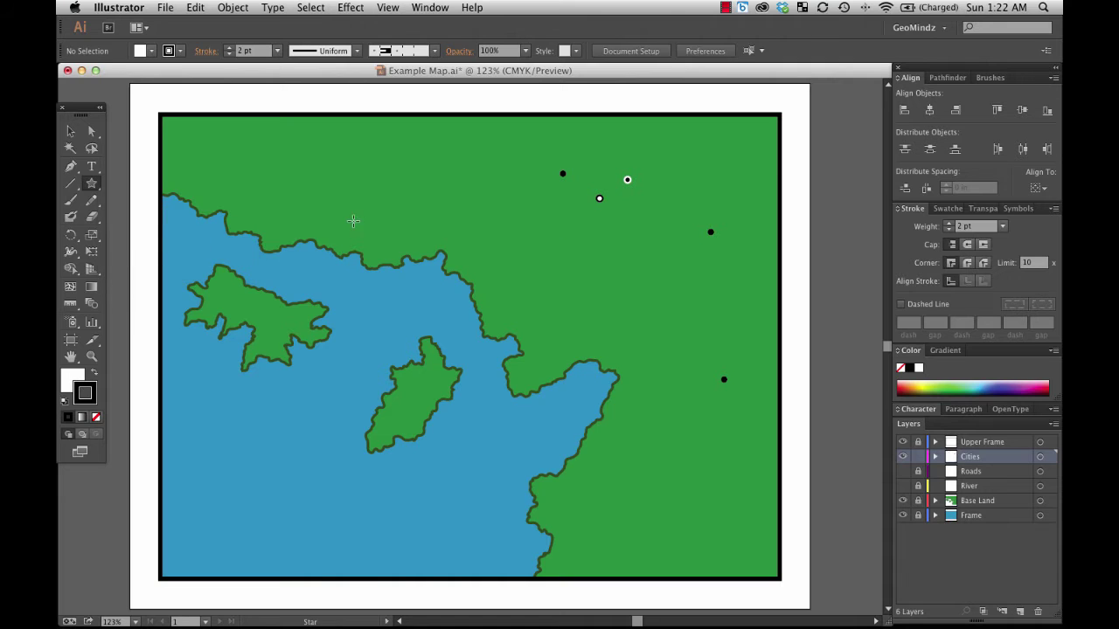
pyautogui.moveTo(354, 188)
pyautogui.mouseDown()
pyautogui.moveTo(435, 272)
pyautogui.moveTo(427, 264)
pyautogui.mouseUp()
pyautogui.press('Delete')
# - Try a smaller freehand star on the northern land, shifting it slightly east before deleting it
pyautogui.moveTo(385, 192)
pyautogui.mouseDown()
pyautogui.moveTo(412, 229)
pyautogui.moveTo(470, 268)
pyautogui.moveTo(404, 228)
pyautogui.moveTo(436, 213)
pyautogui.moveTo(510, 248)
pyautogui.moveTo(527, 184)
pyautogui.moveTo(436, 270)
pyautogui.moveTo(495, 176)
pyautogui.moveTo(453, 252)
pyautogui.moveTo(494, 278)
pyautogui.moveTo(403, 199)
pyautogui.mouseUp()
pyautogui.click(71, 132)
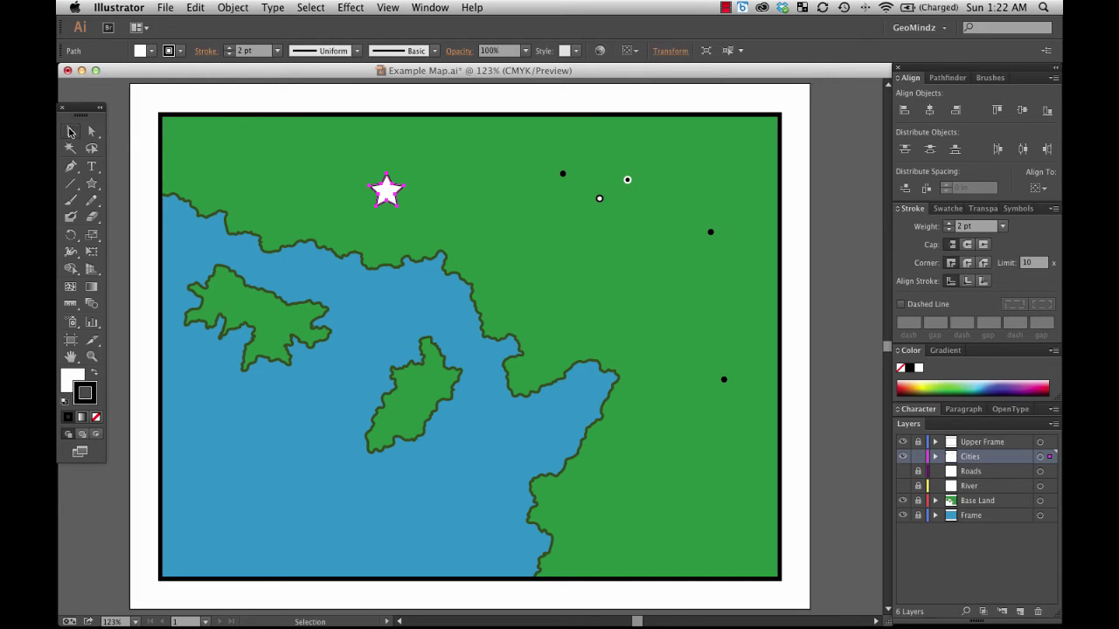
pyautogui.click(173, 154)
pyautogui.moveTo(386, 191); pyautogui.dragTo(430, 202)
pyautogui.click(476, 274)
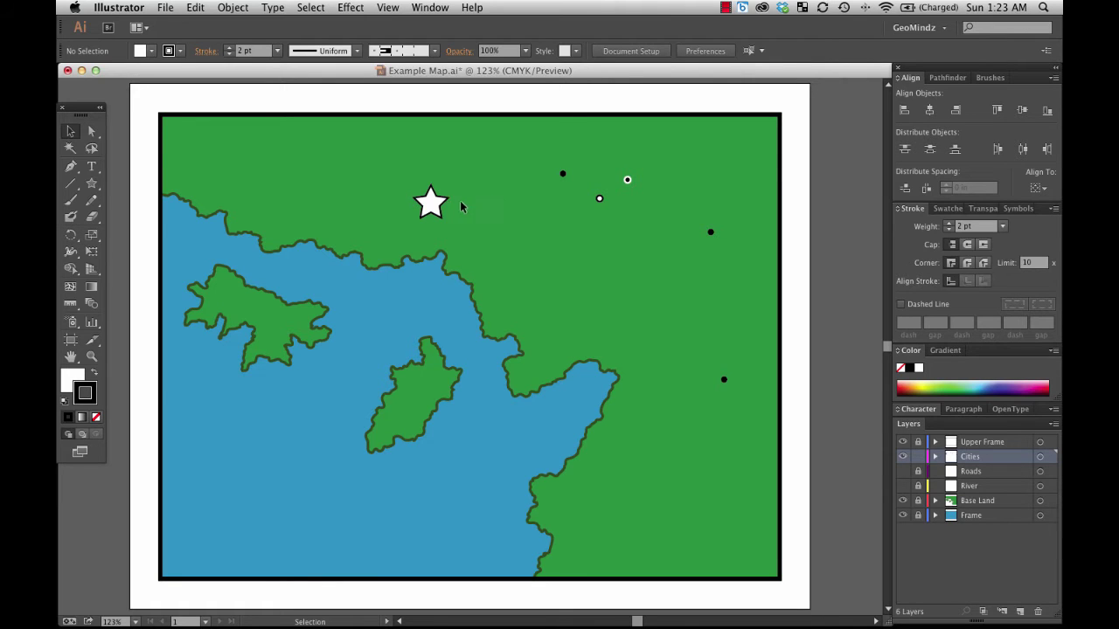
pyautogui.click(431, 206)
pyautogui.press('Delete')
# - Create a five-point star on the northern land with Radius 1 of 0.3 in and Radius 2 of 0.15 in
pyautogui.click(94, 186)
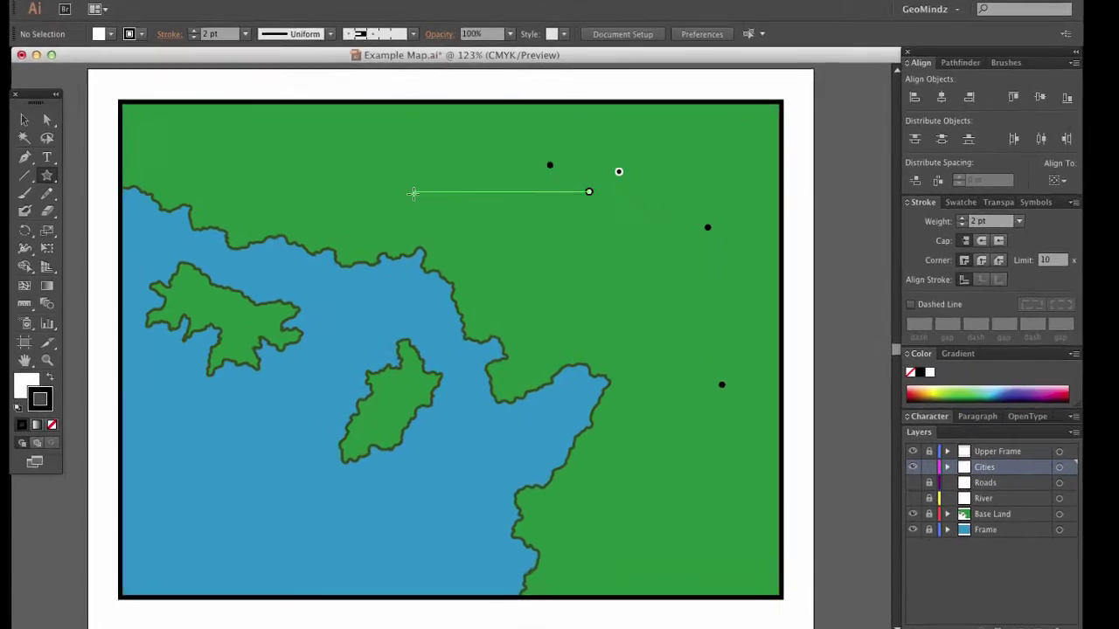
pyautogui.click(435, 201)
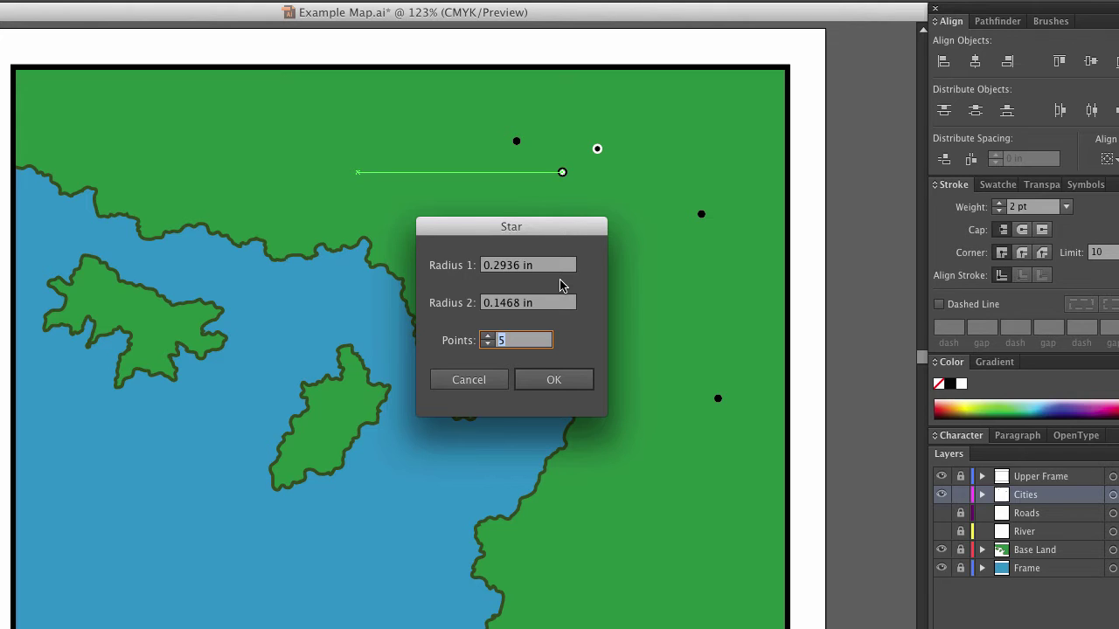
pyautogui.press('Tab')
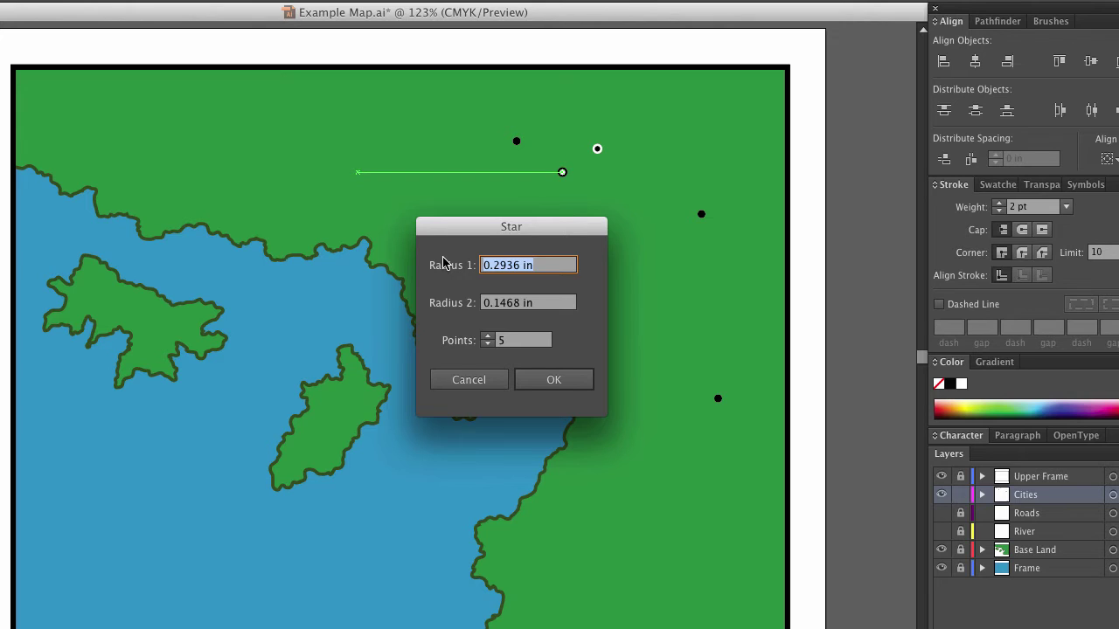
pyautogui.write('0.3')
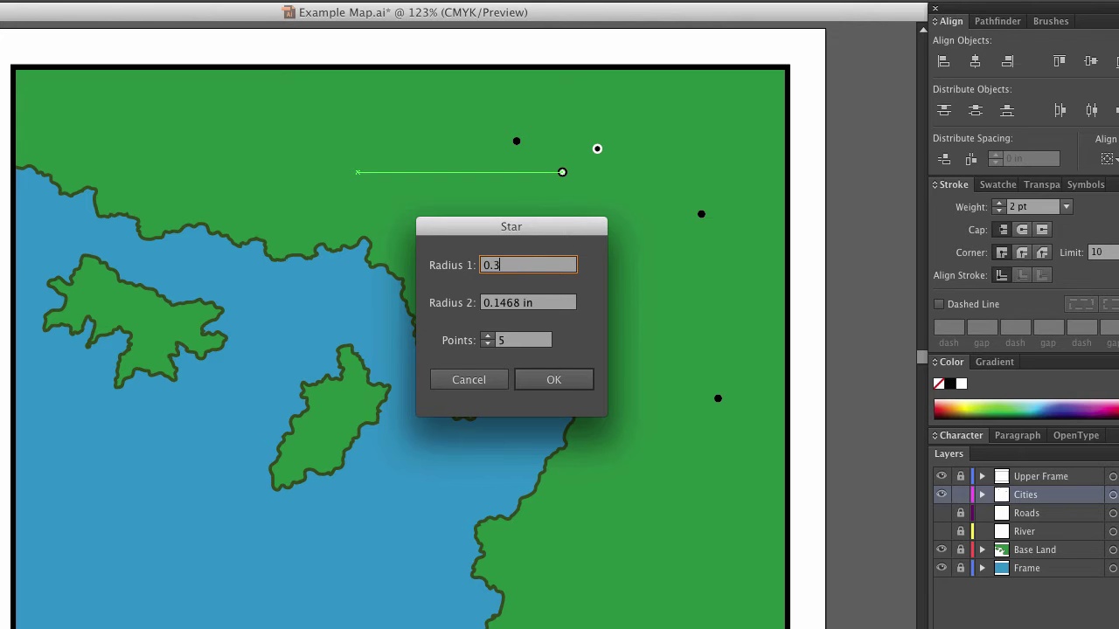
pyautogui.click(545, 305)
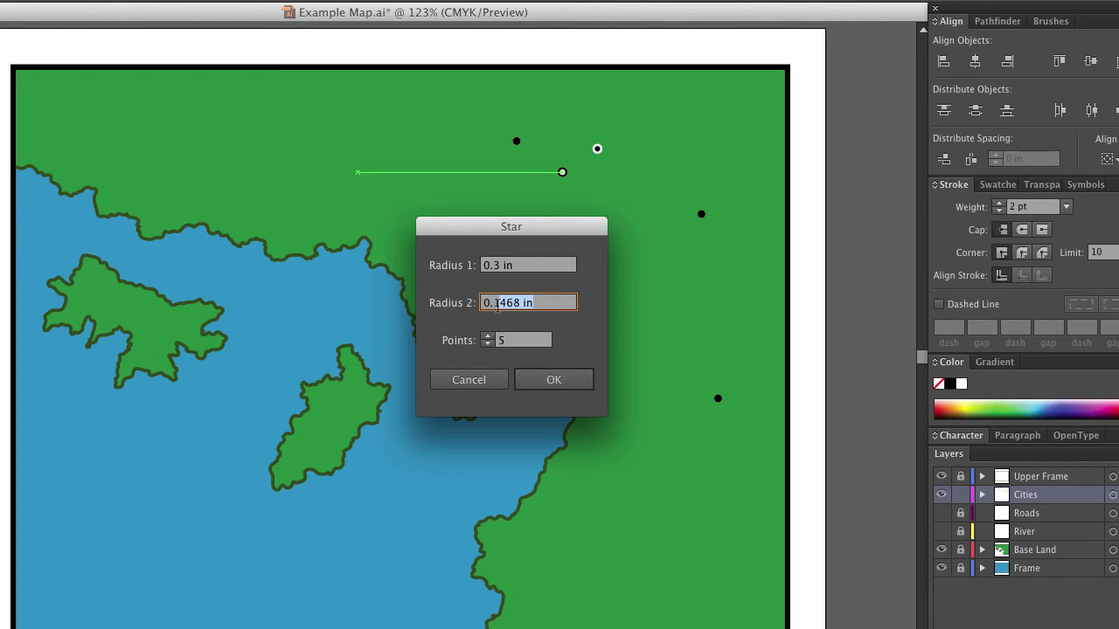
pyautogui.write('0.15')
pyautogui.click(530, 268)
pyautogui.click(542, 388)
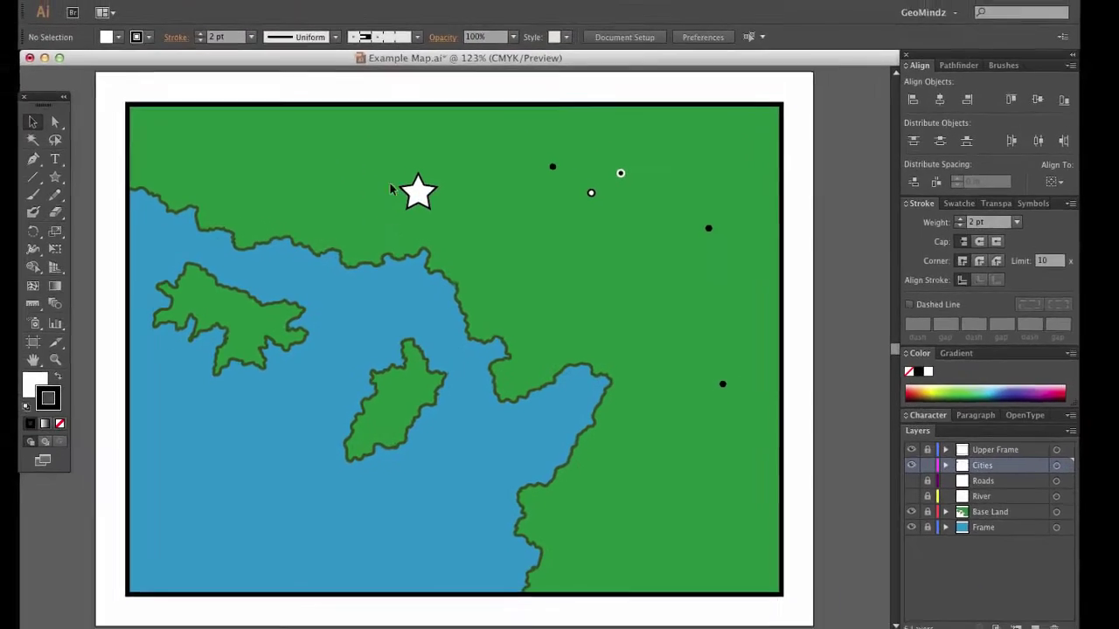
# - Make the star solid black with no stroke and move it slightly to the east
pyautogui.press('v')
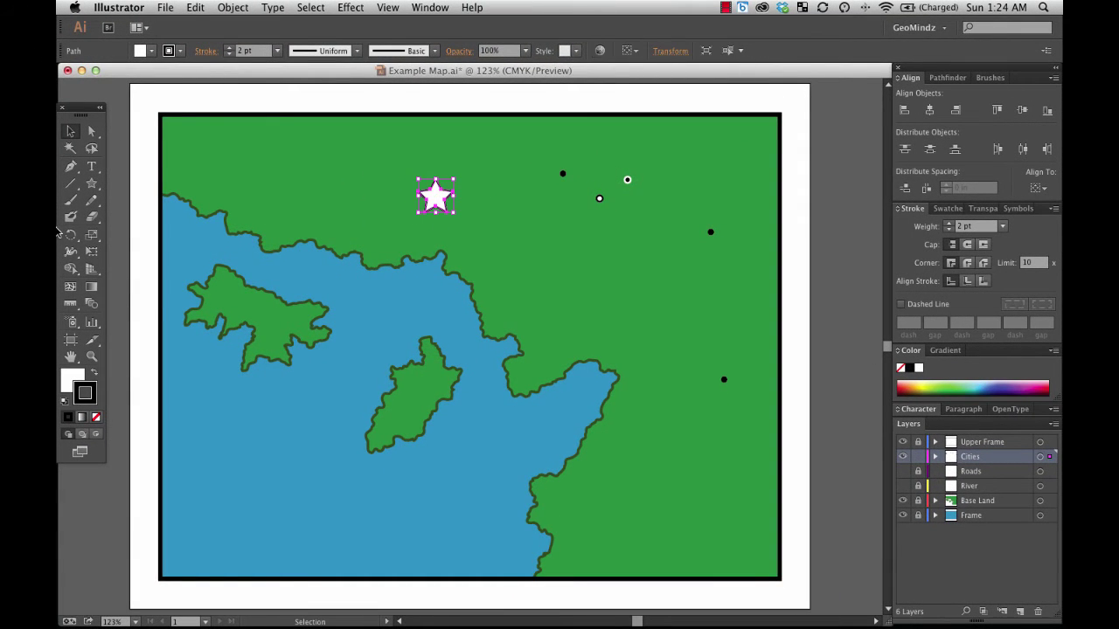
pyautogui.click(96, 375)
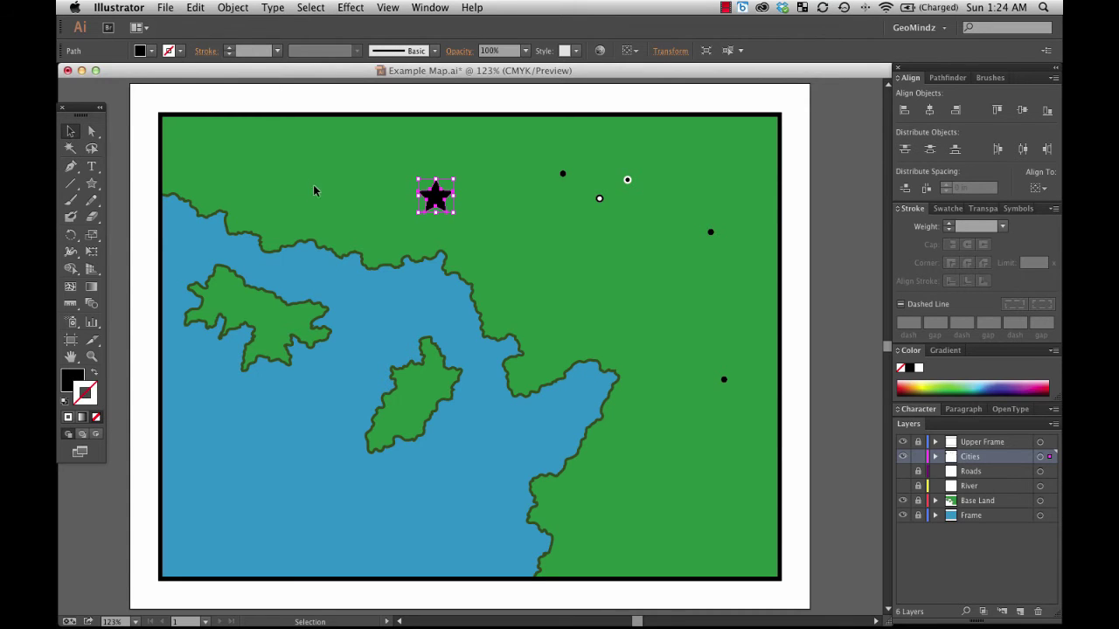
pyautogui.click(483, 277)
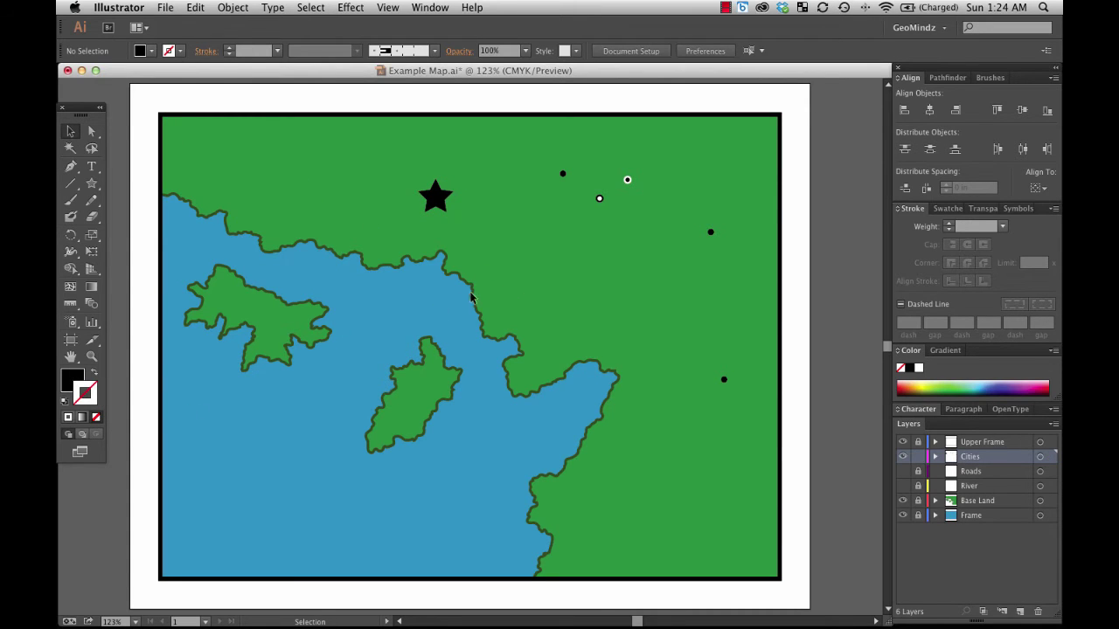
pyautogui.moveTo(436, 201); pyautogui.dragTo(483, 213)
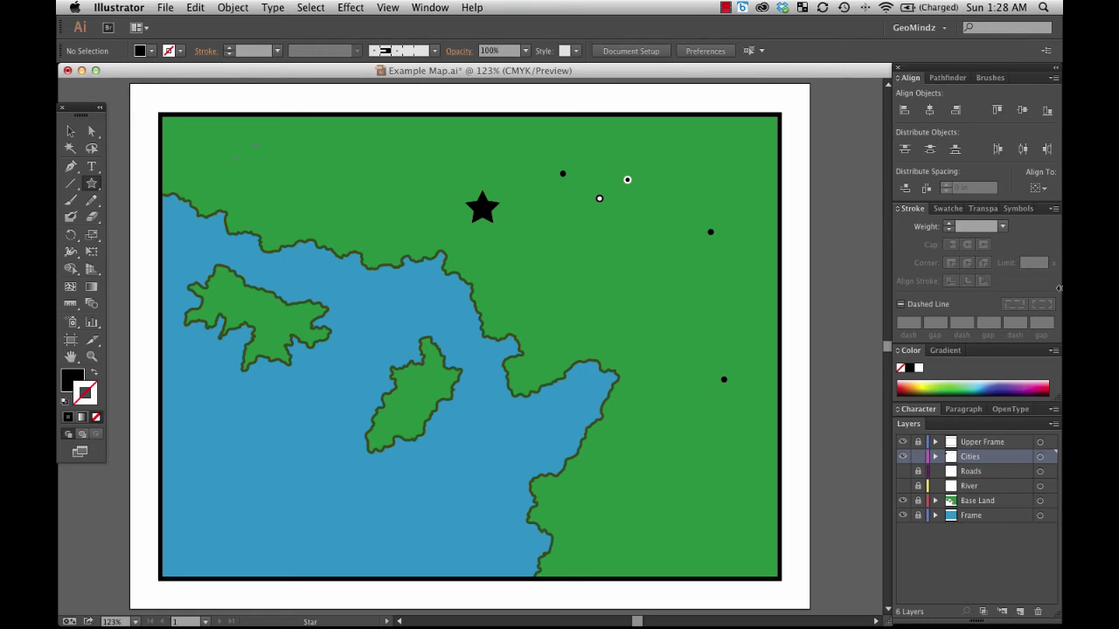
# - Draw a solid black circle over the star with the Ellipse tool, centred on it and covering its points
pyautogui.click(99, 188)
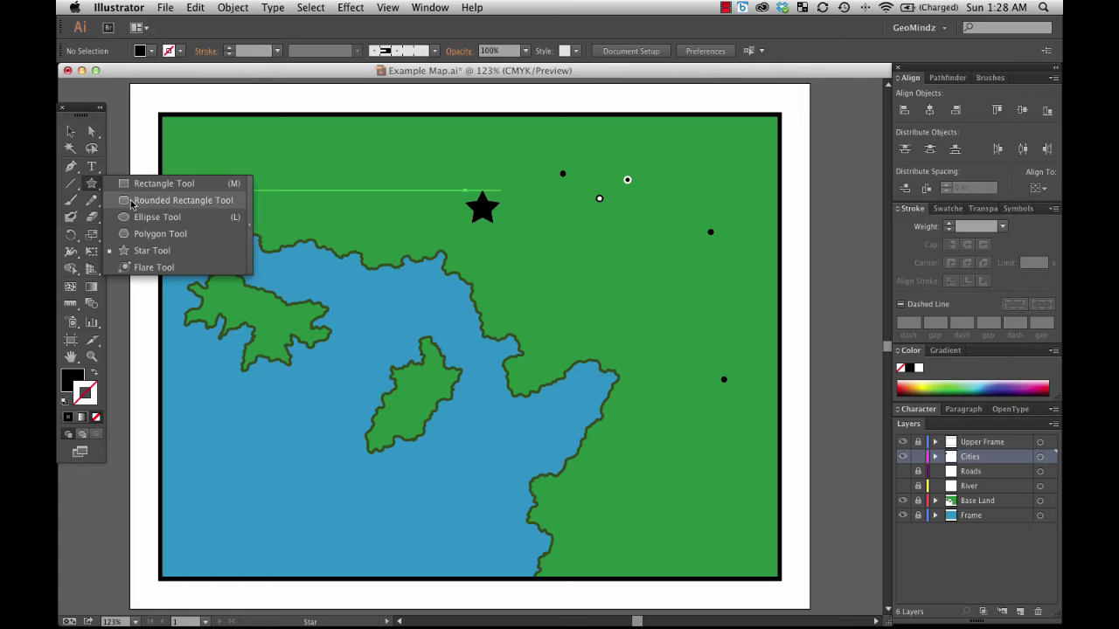
pyautogui.click(153, 217)
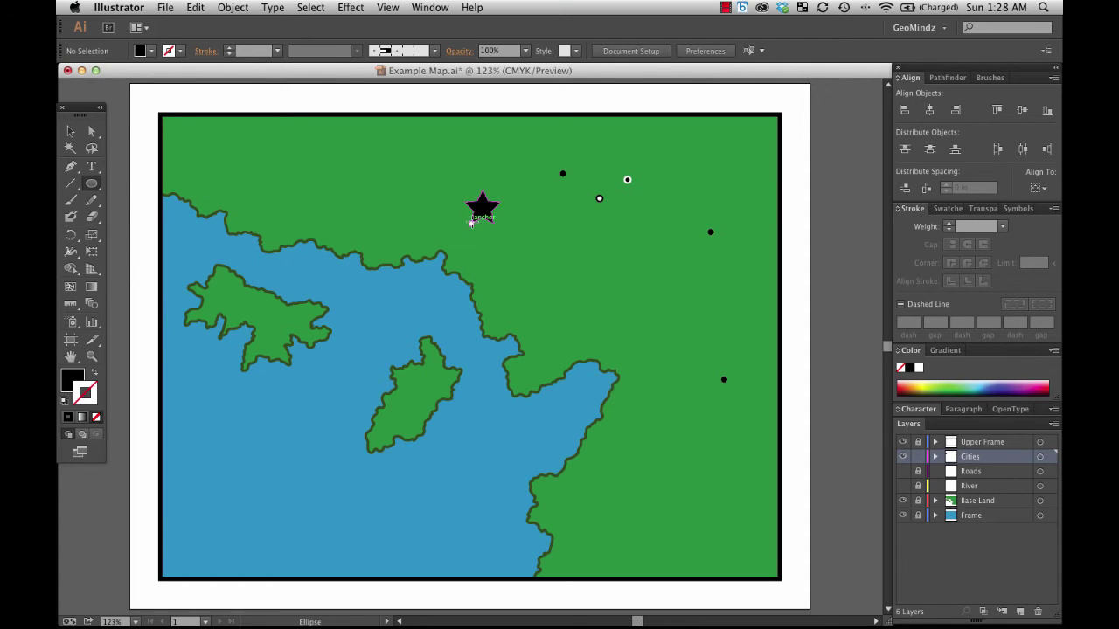
pyautogui.moveTo(470, 223)
pyautogui.mouseDown()
pyautogui.moveTo(496, 191)
pyautogui.moveTo(482, 210)
pyautogui.mouseUp()
pyautogui.press('v')
pyautogui.press('super+shift+a')
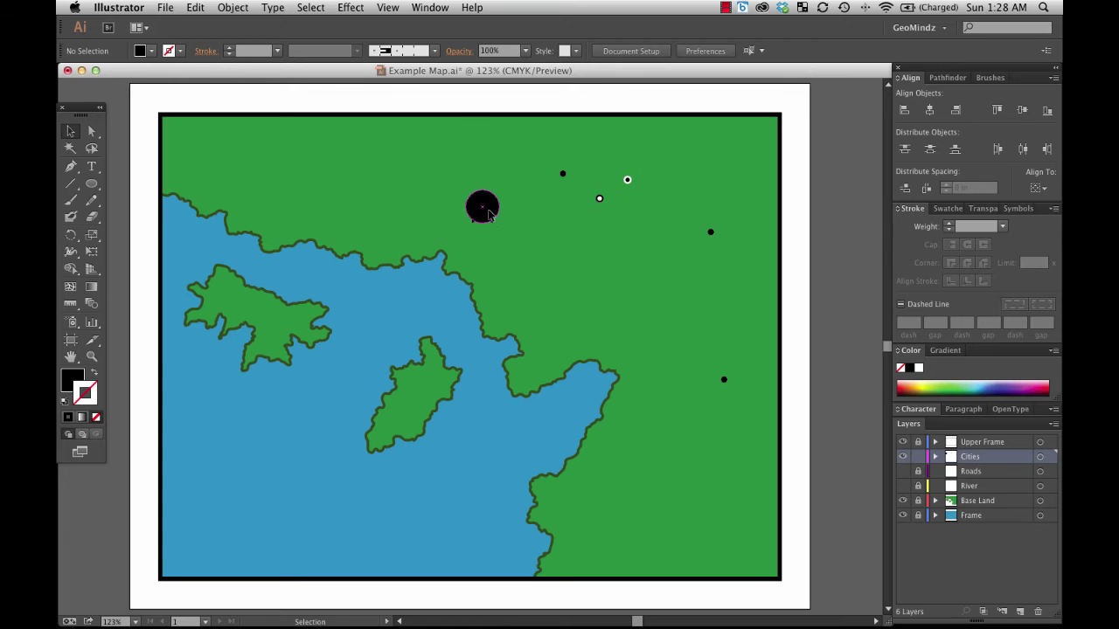
# - Enlarge the black circle slightly so that it fully encloses the star
pyautogui.click(489, 213)
pyautogui.moveTo(498, 225); pyautogui.dragTo(492, 214)
pyautogui.click(514, 219)
pyautogui.press('super+shift+a')
pyautogui.press('super+shift+a')
pyautogui.click(487, 217)
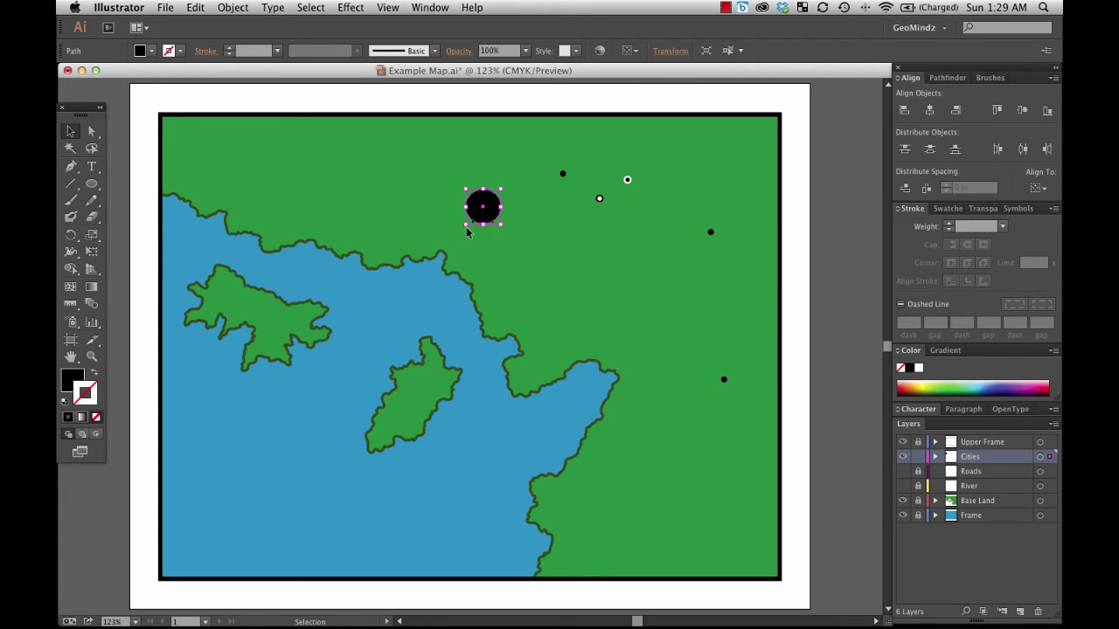
pyautogui.press('super+shift+a')
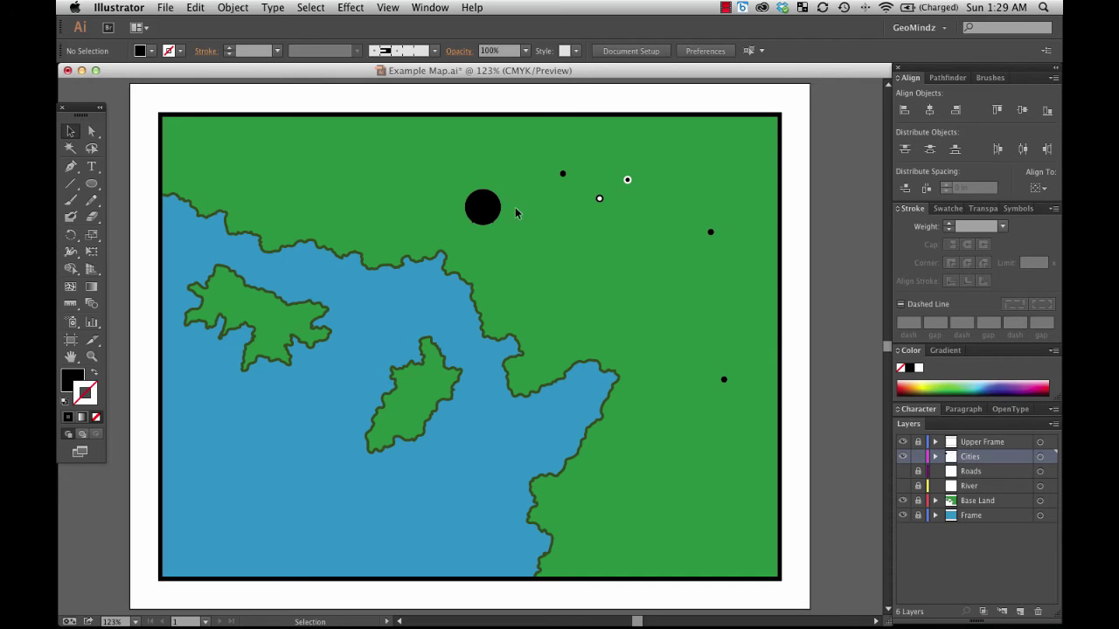
# - Shift the circle south off the star and give it a white fill with a 3 pt black stroke
pyautogui.moveTo(490, 214); pyautogui.dragTo(492, 238)
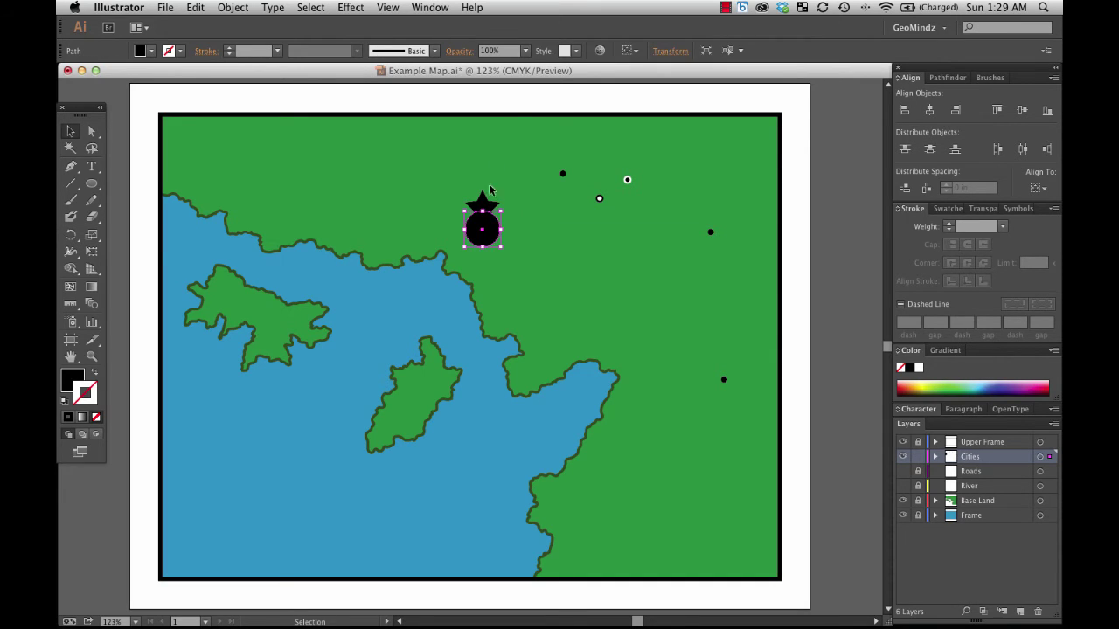
pyautogui.click(66, 401)
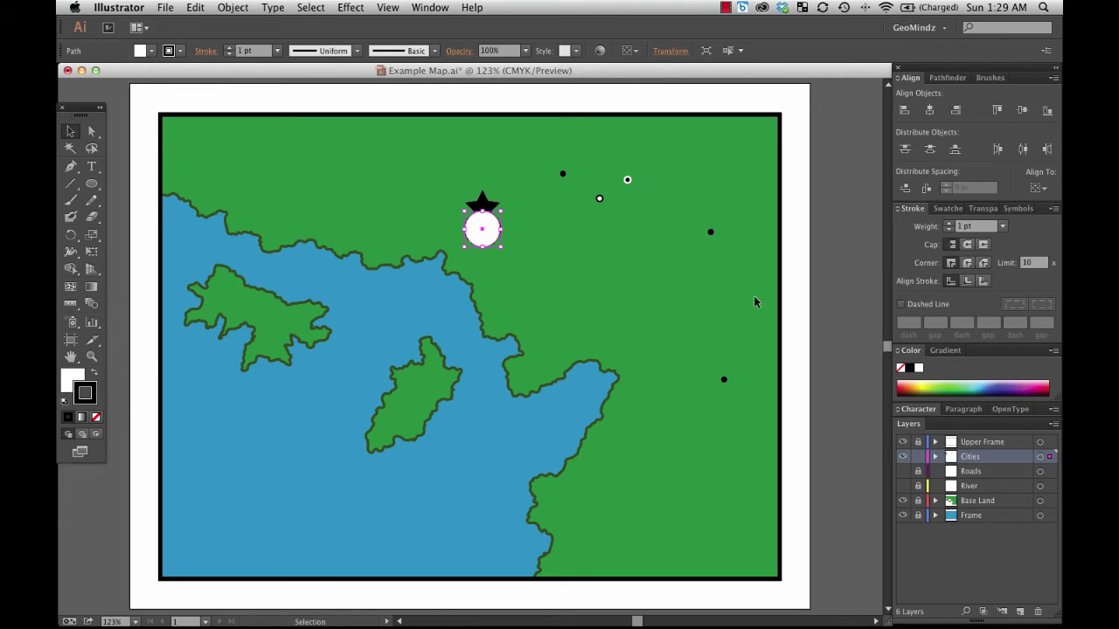
pyautogui.click(948, 224)
pyautogui.click(949, 223)
pyautogui.click(559, 302)
# - Move the white circle slightly east and send it to the back, behind the star
pyautogui.moveTo(483, 229); pyautogui.dragTo(499, 225)
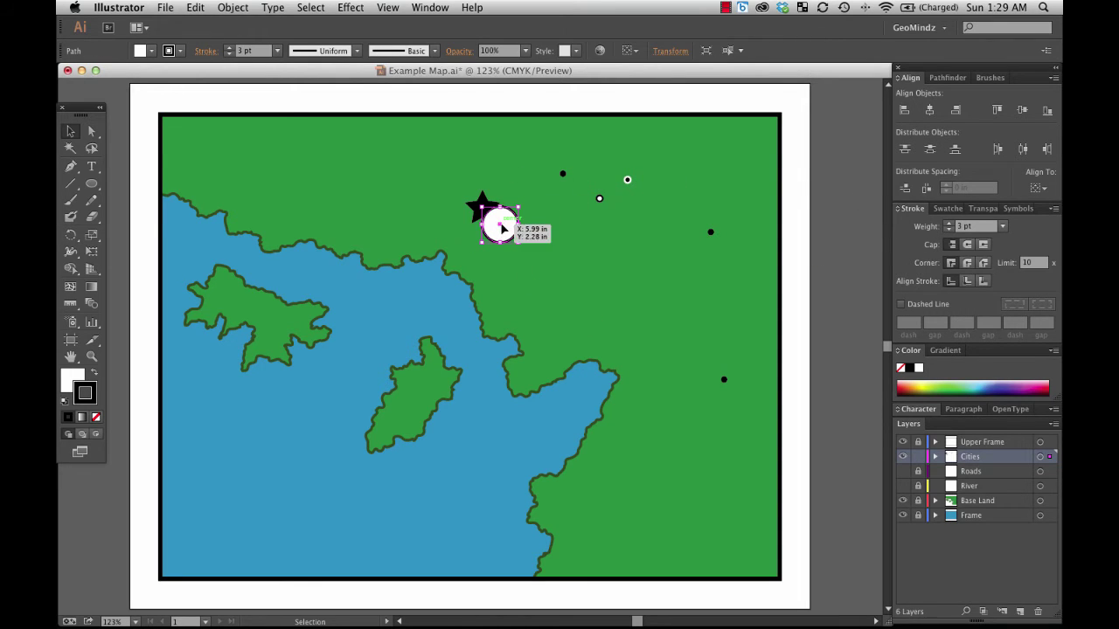
pyautogui.rightClick(502, 229)
pyautogui.moveTo(555, 420)
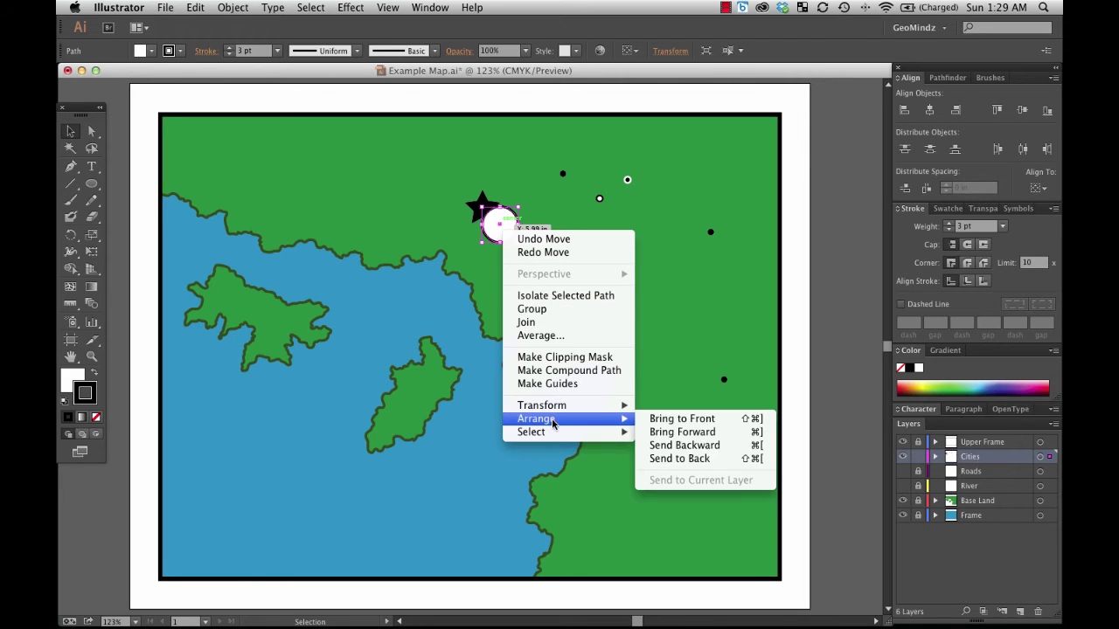
pyautogui.click(678, 460)
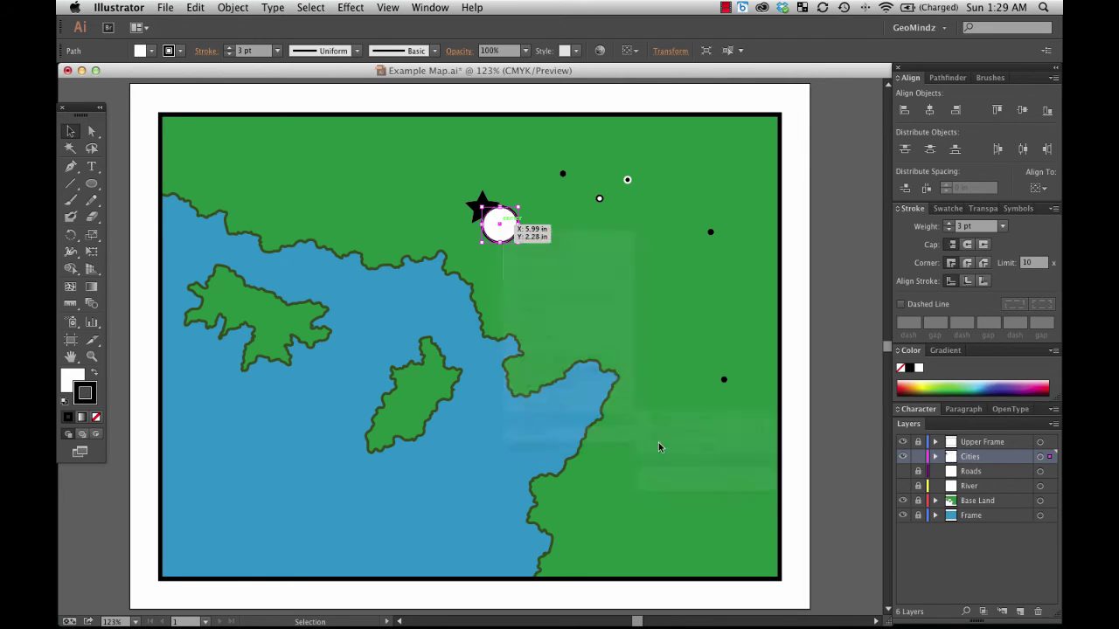
# - Align the star and the circle on their horizontal and vertical centres
pyautogui.moveTo(479, 199); pyautogui.dragTo(481, 257)
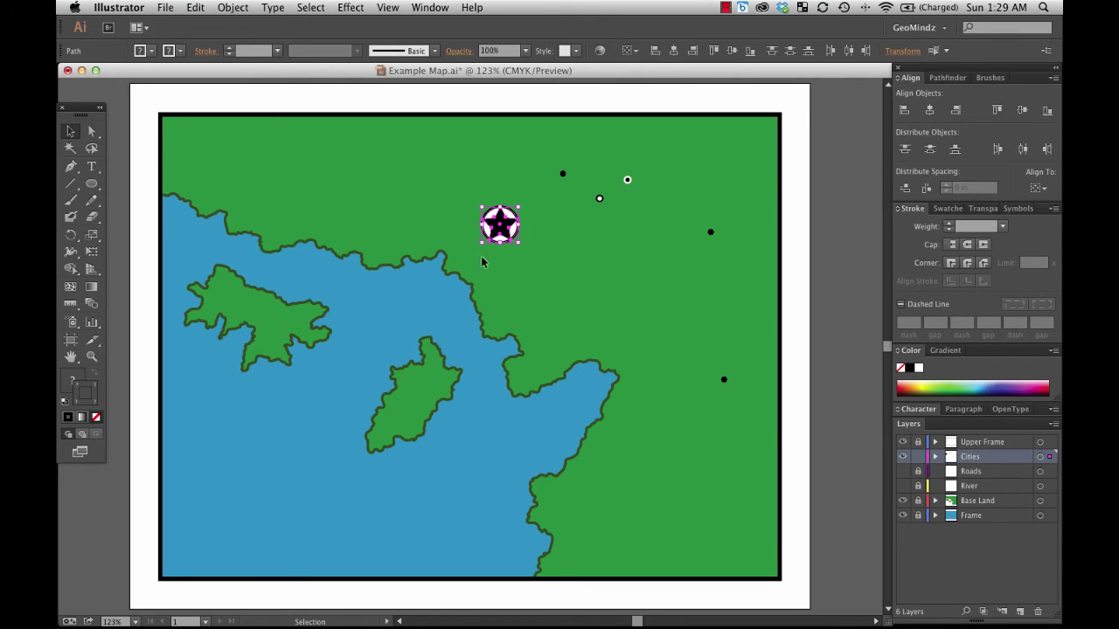
pyautogui.click(929, 109)
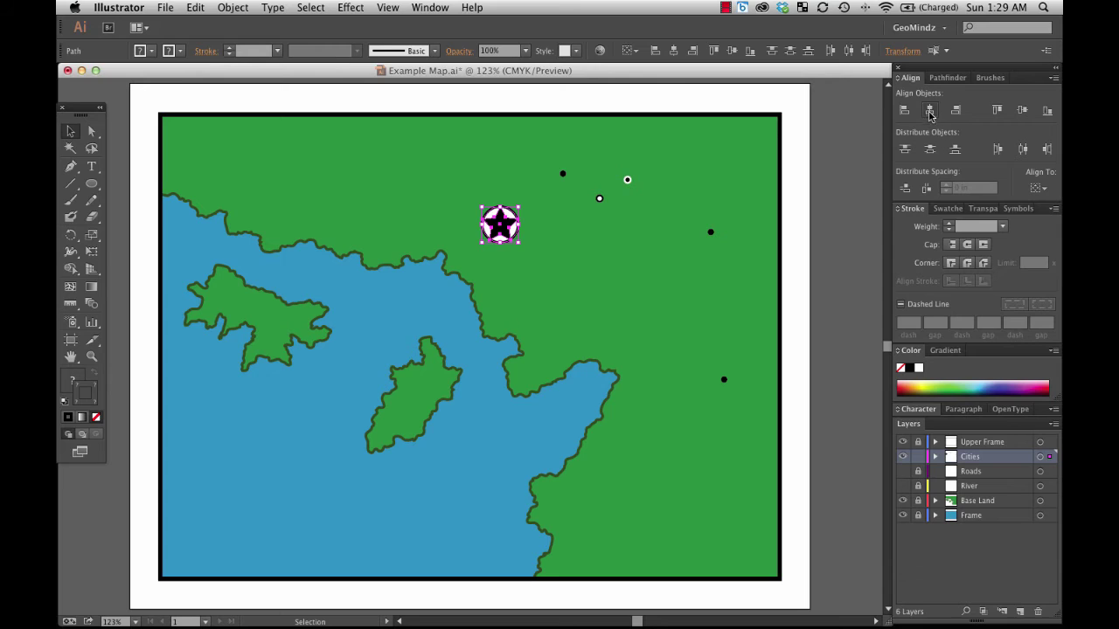
pyautogui.click(1022, 110)
pyautogui.click(687, 265)
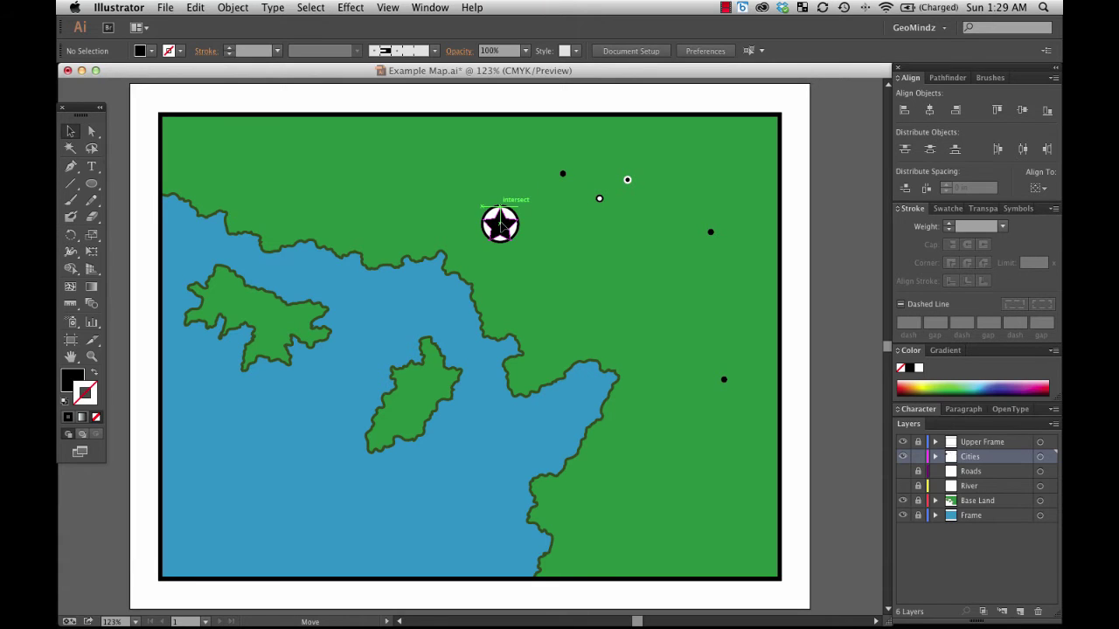
# - Nudge the star slightly north so that it sits evenly inside the circle
pyautogui.click(494, 229)
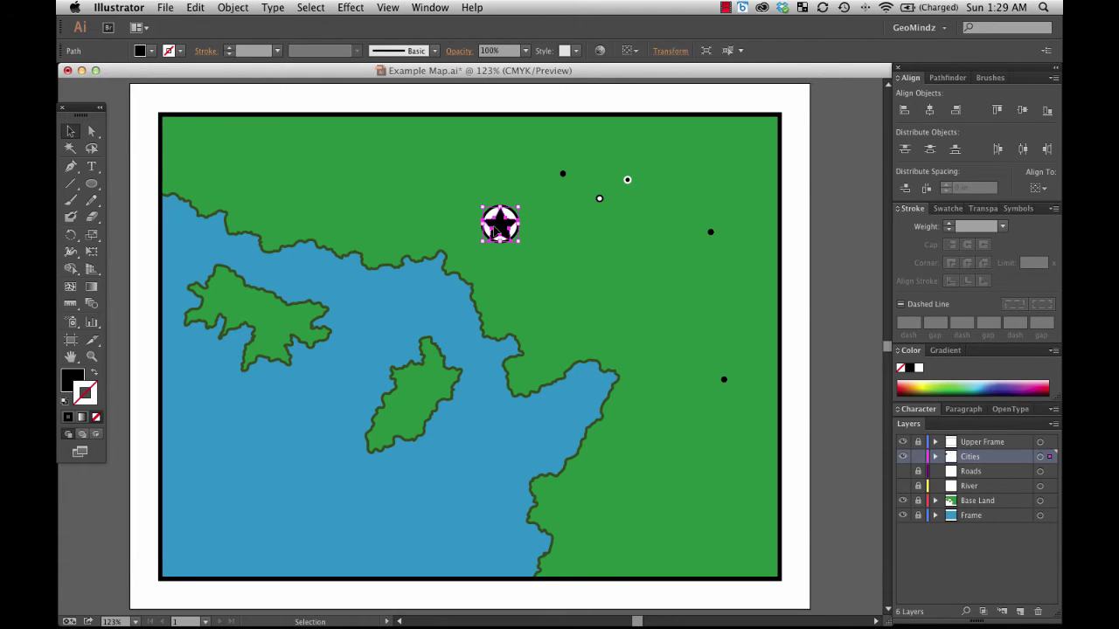
pyautogui.click(562, 273)
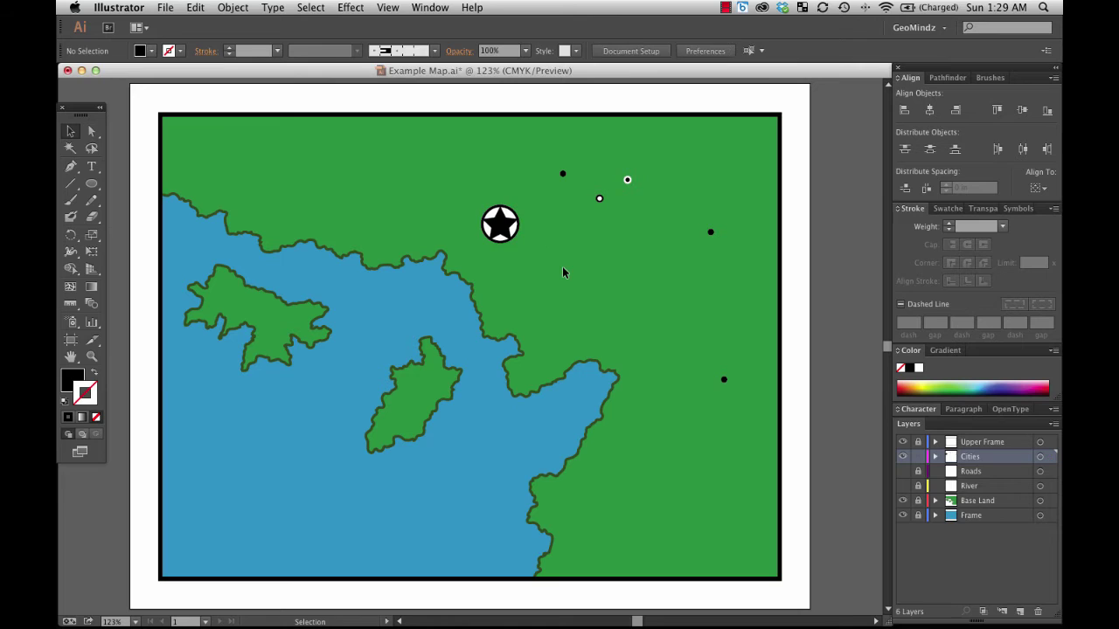
pyautogui.click(509, 235)
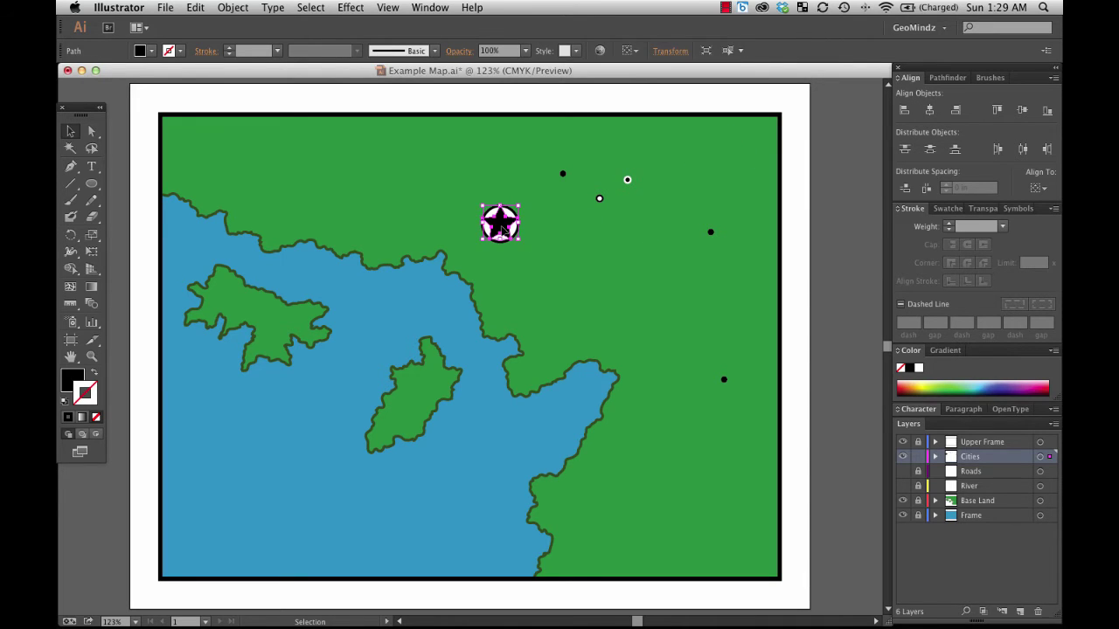
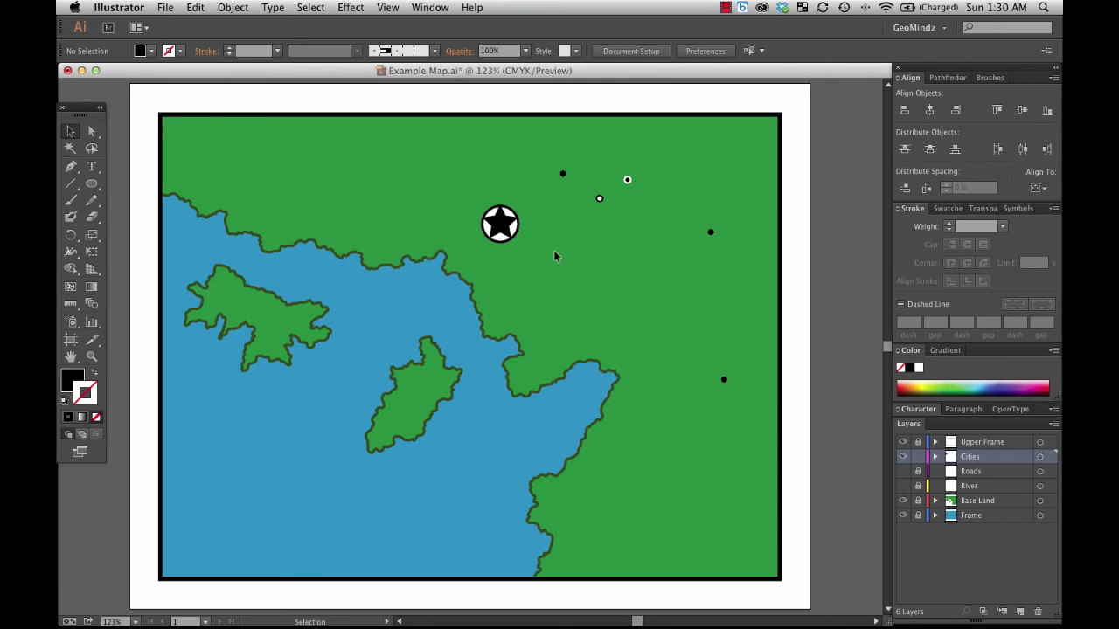
pyautogui.click(506, 230)
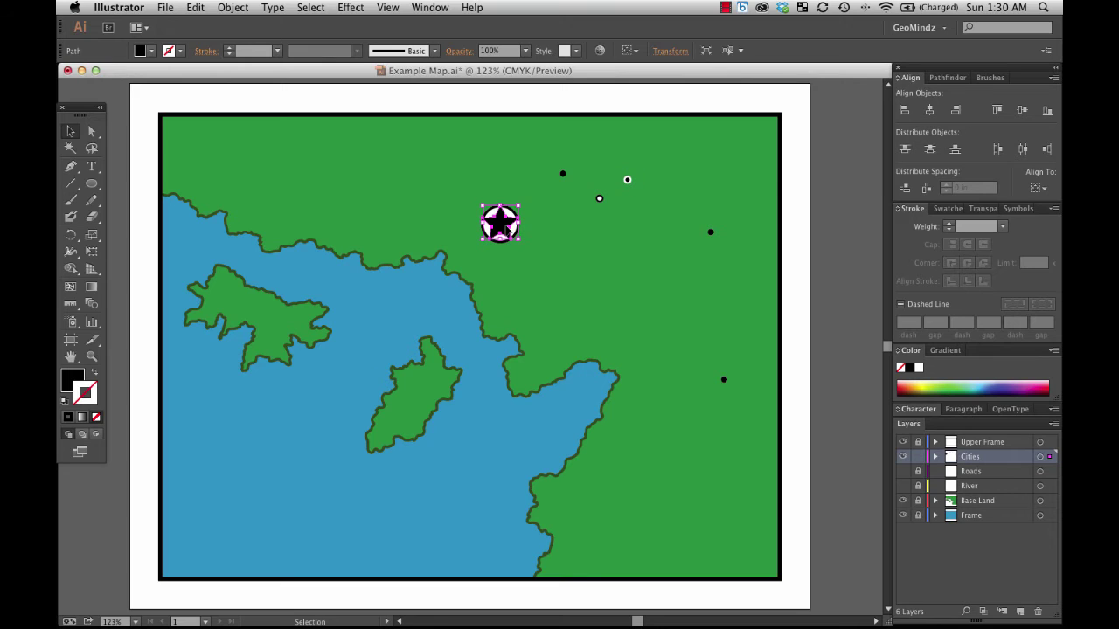
pyautogui.click(567, 274)
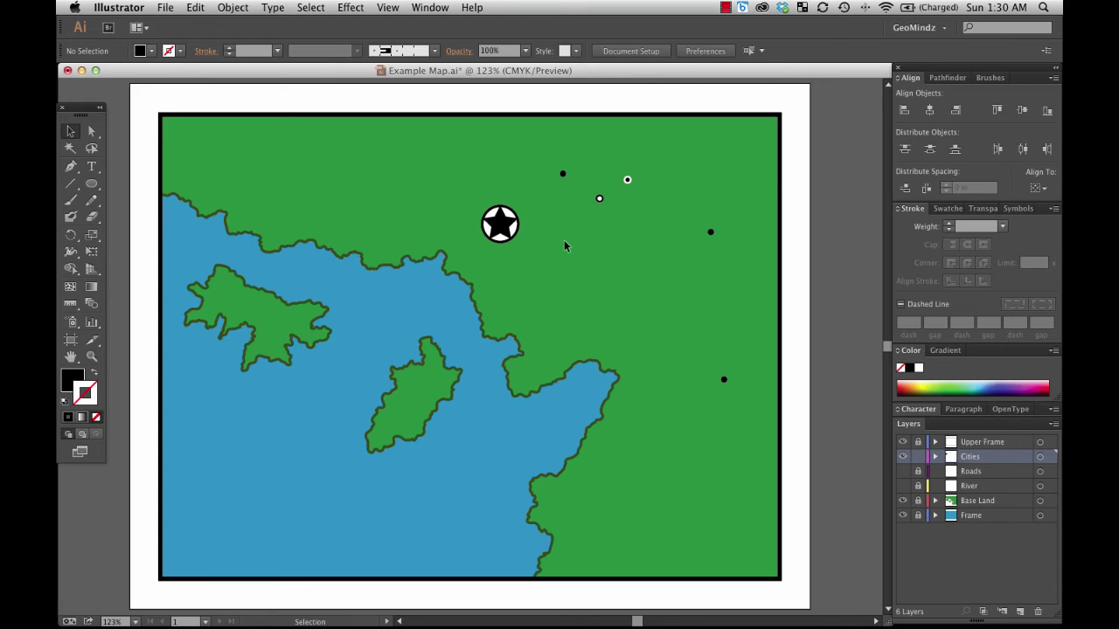
# - Check the Keyboard Increment in the General preferences
pyautogui.press('a')
pyautogui.press('super+k')
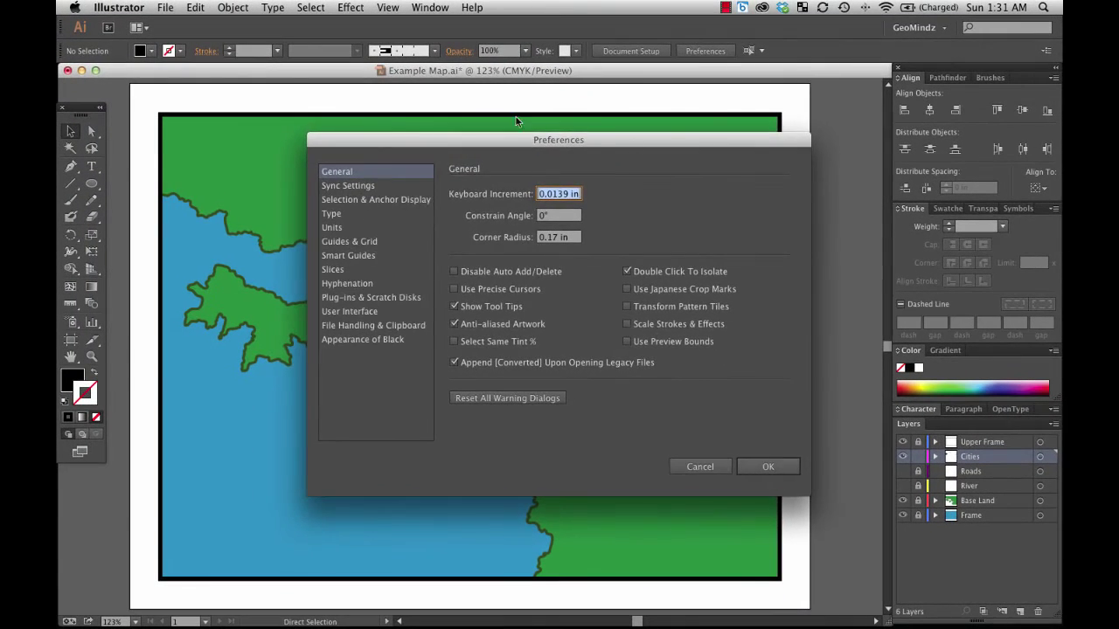
pyautogui.press('Return')
# - Set the stroke weight of the circle around the star to 5 pt
pyautogui.click(516, 230)
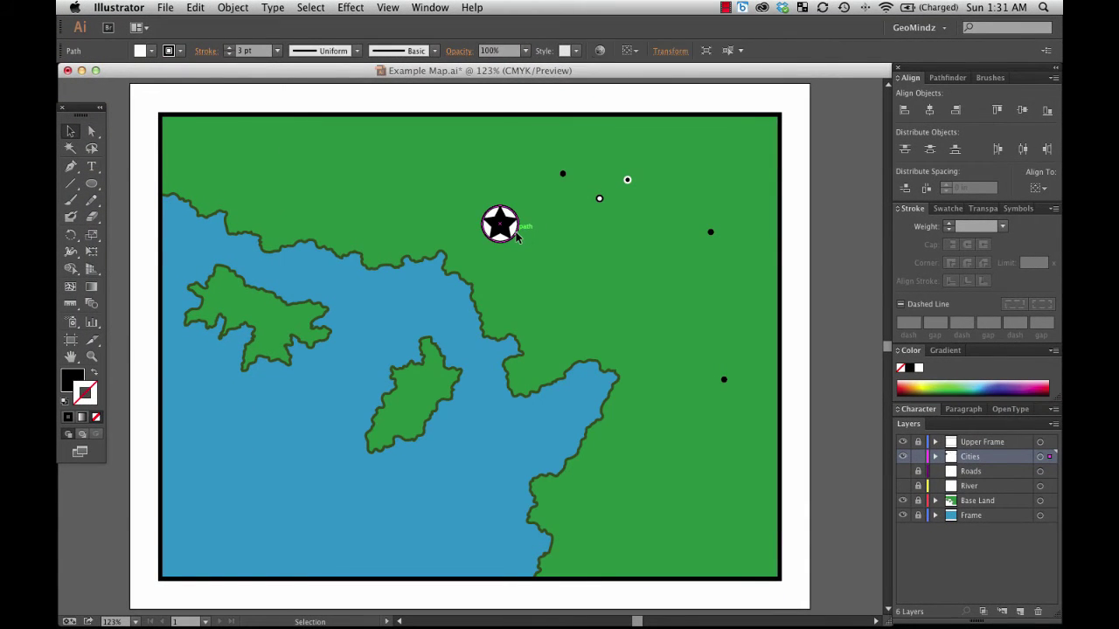
pyautogui.click(641, 255)
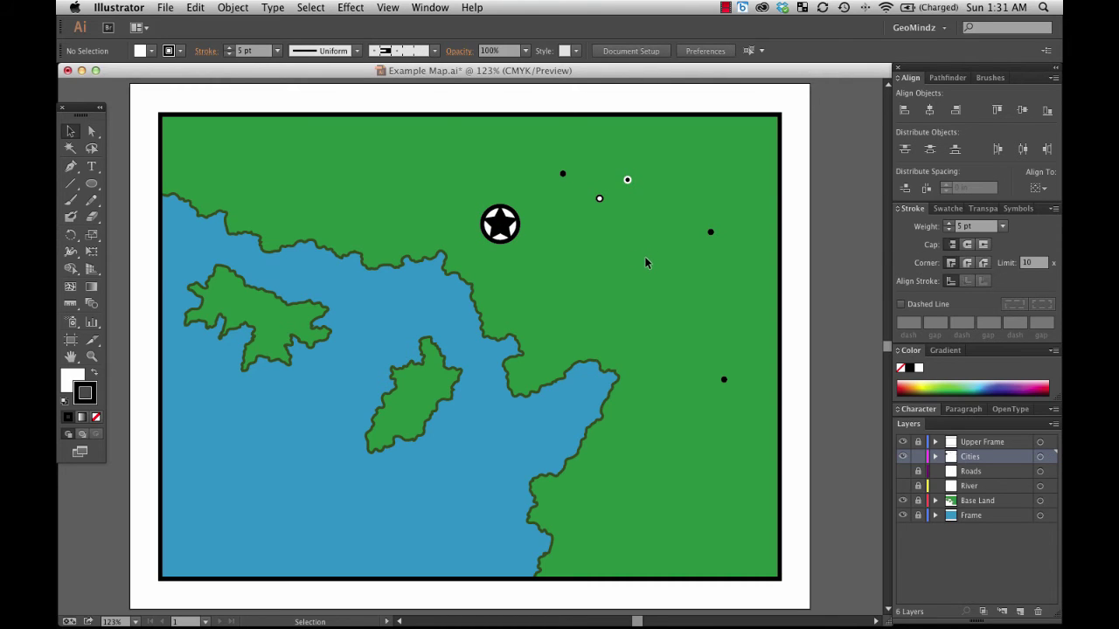
pyautogui.click(523, 233)
pyautogui.click(557, 240)
# - Group the star and its surrounding circle into one symbol
pyautogui.click(492, 247)
pyautogui.click(610, 255)
pyautogui.click(491, 242)
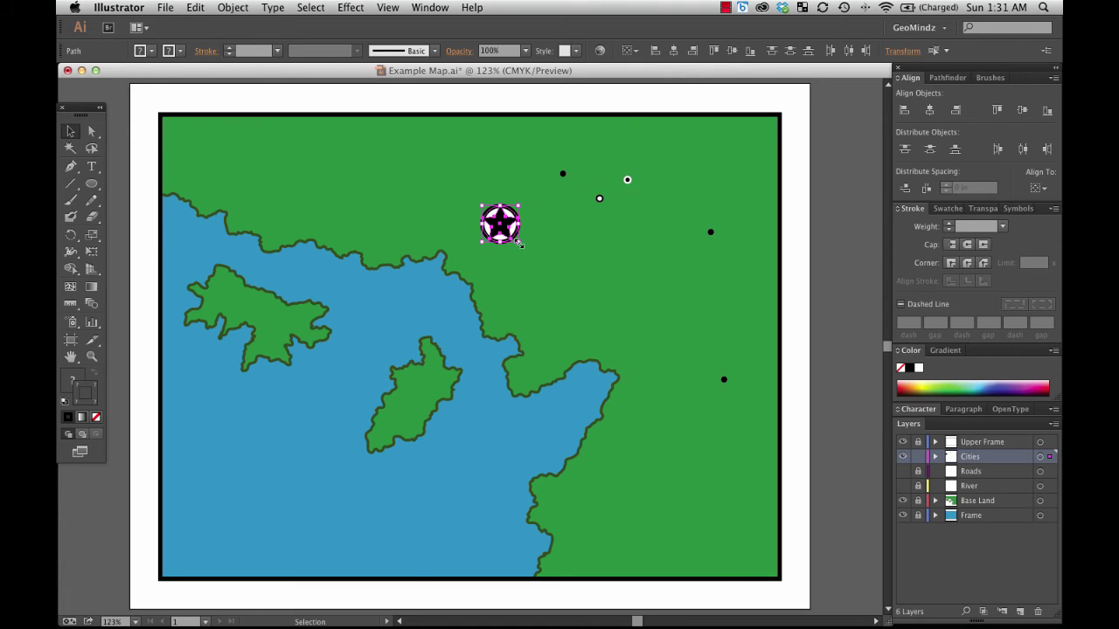
pyautogui.rightClick(504, 231)
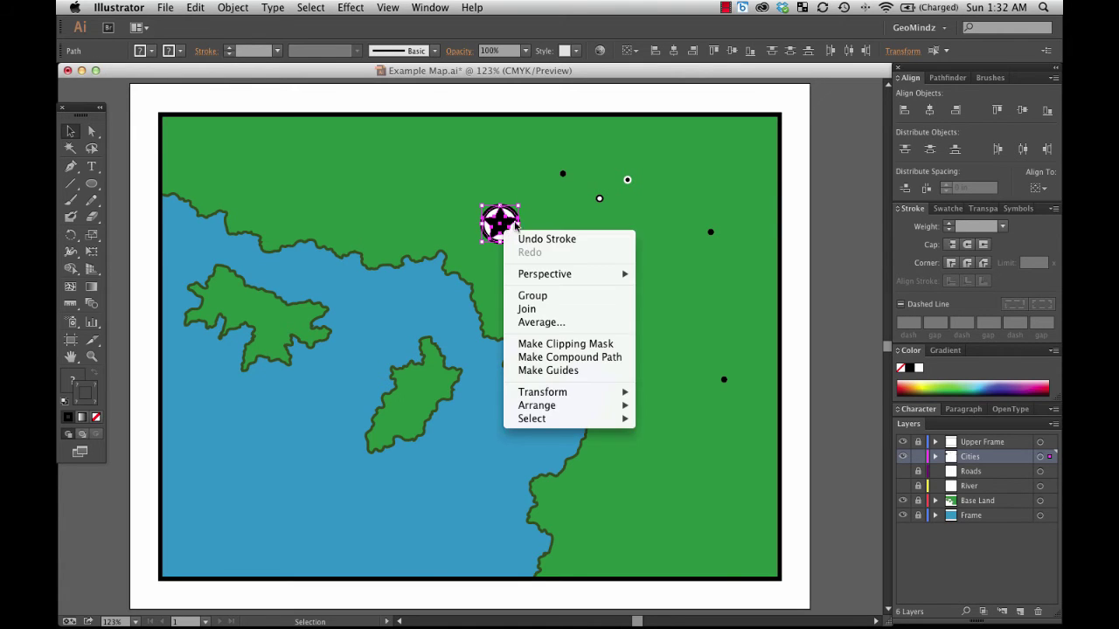
pyautogui.click(532, 296)
pyautogui.click(546, 276)
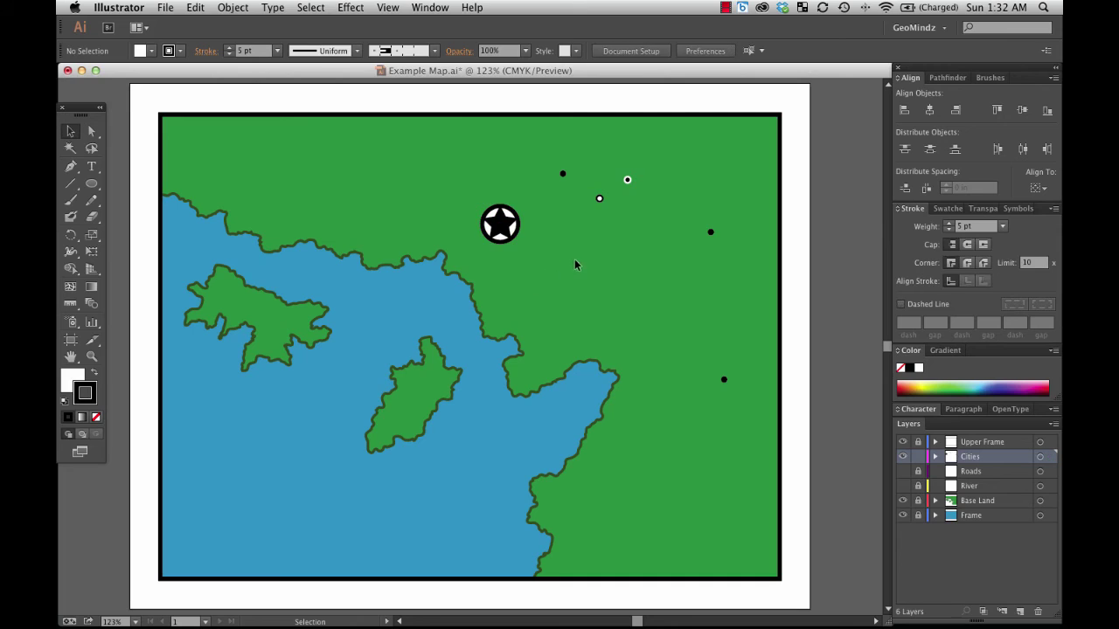
# - Move the grouped star symbol slightly east on the northern land
pyautogui.moveTo(501, 226); pyautogui.dragTo(528, 240)
pyautogui.click(557, 234)
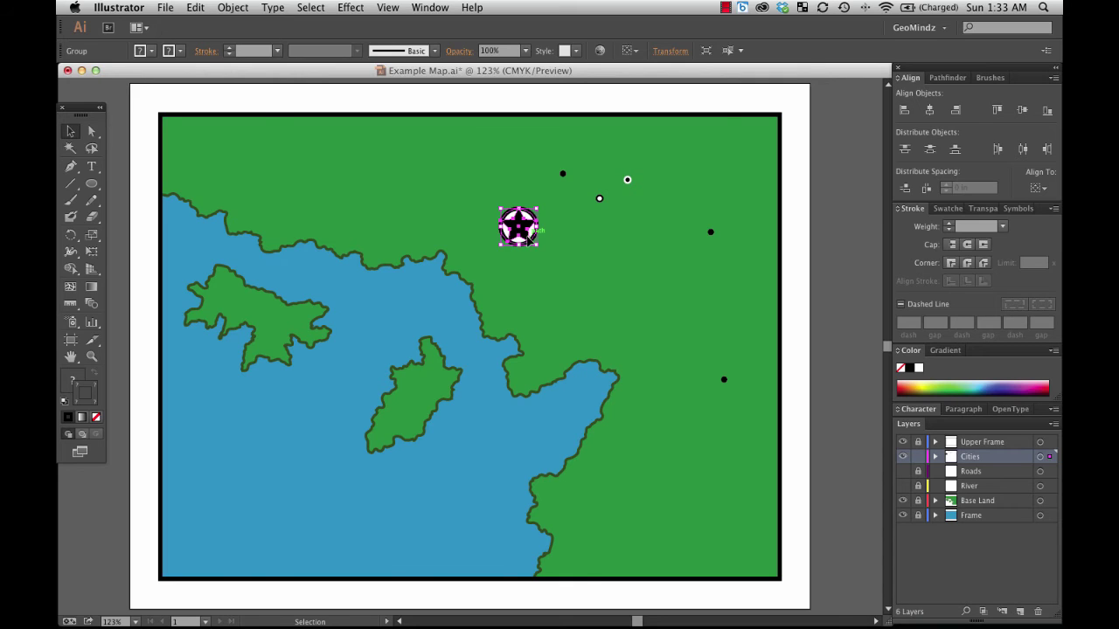
pyautogui.click(500, 313)
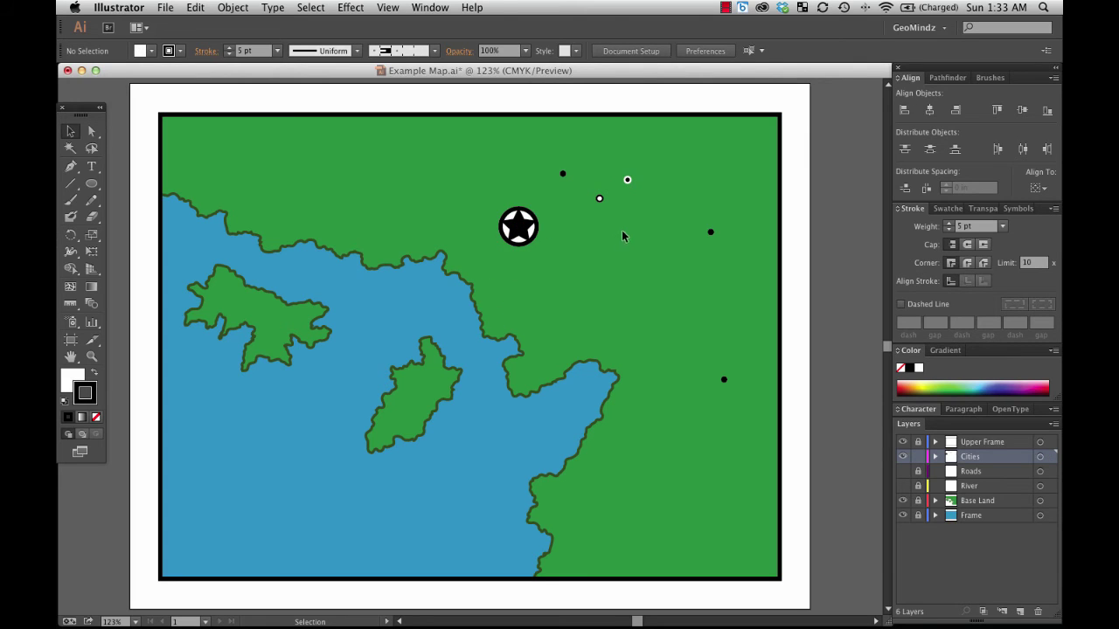
# - Scale the grouped star symbol uniformly to 500%
pyautogui.click(523, 234)
pyautogui.rightClick(521, 244)
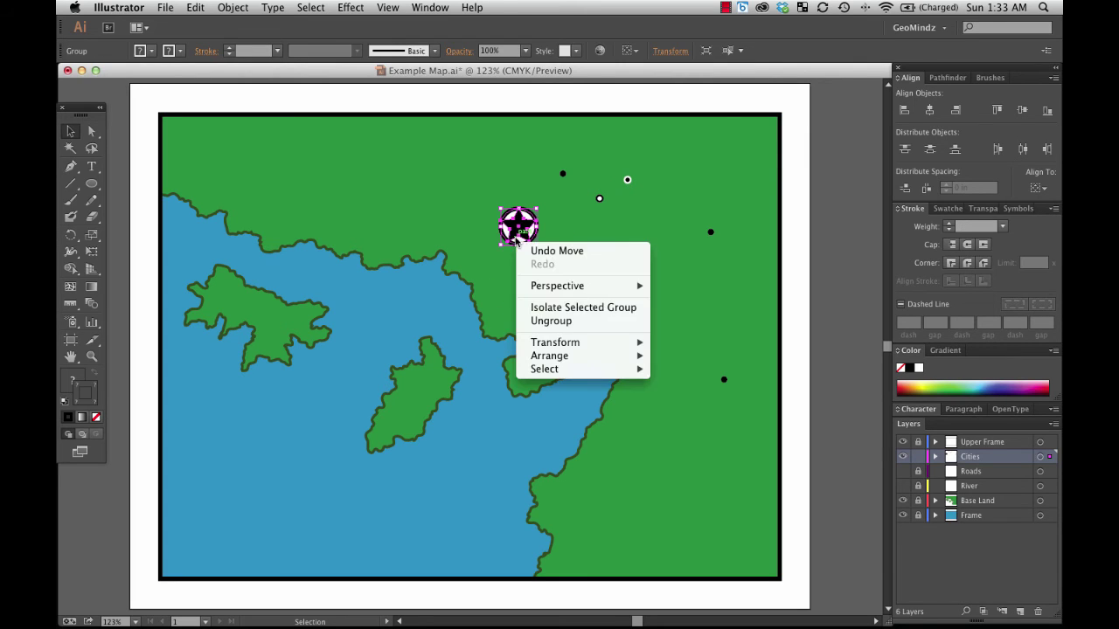
pyautogui.moveTo(601, 356)
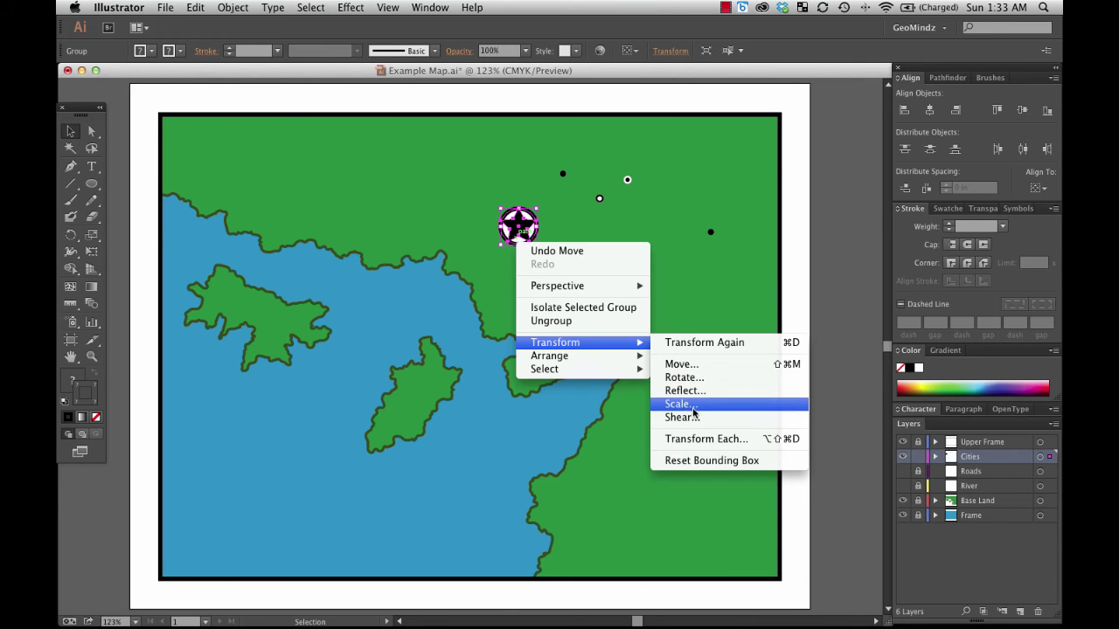
pyautogui.click(690, 405)
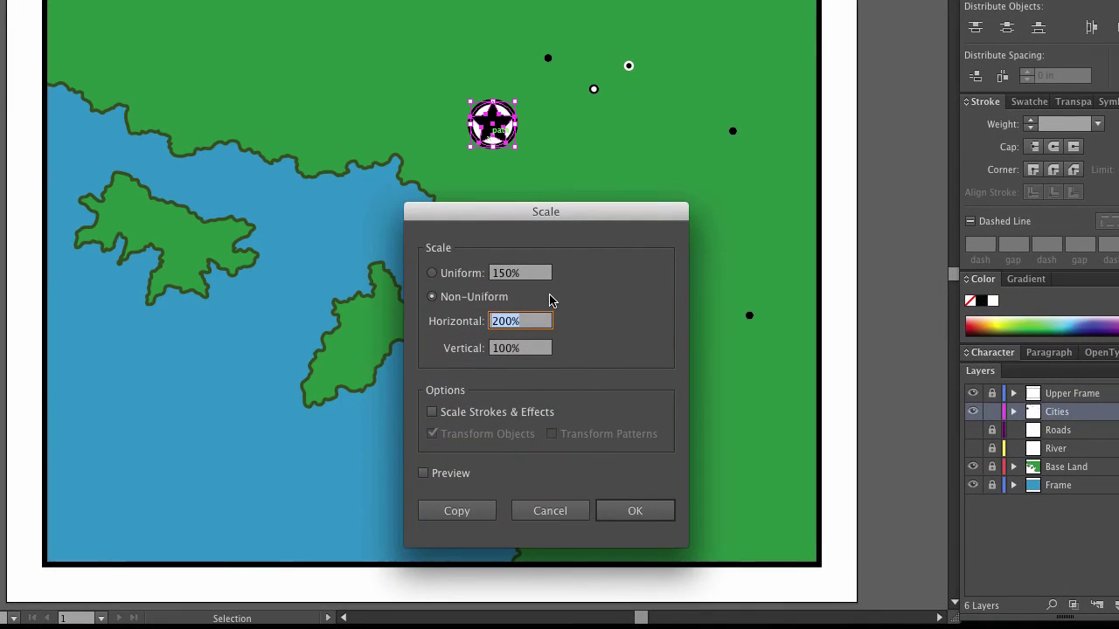
pyautogui.click(472, 274)
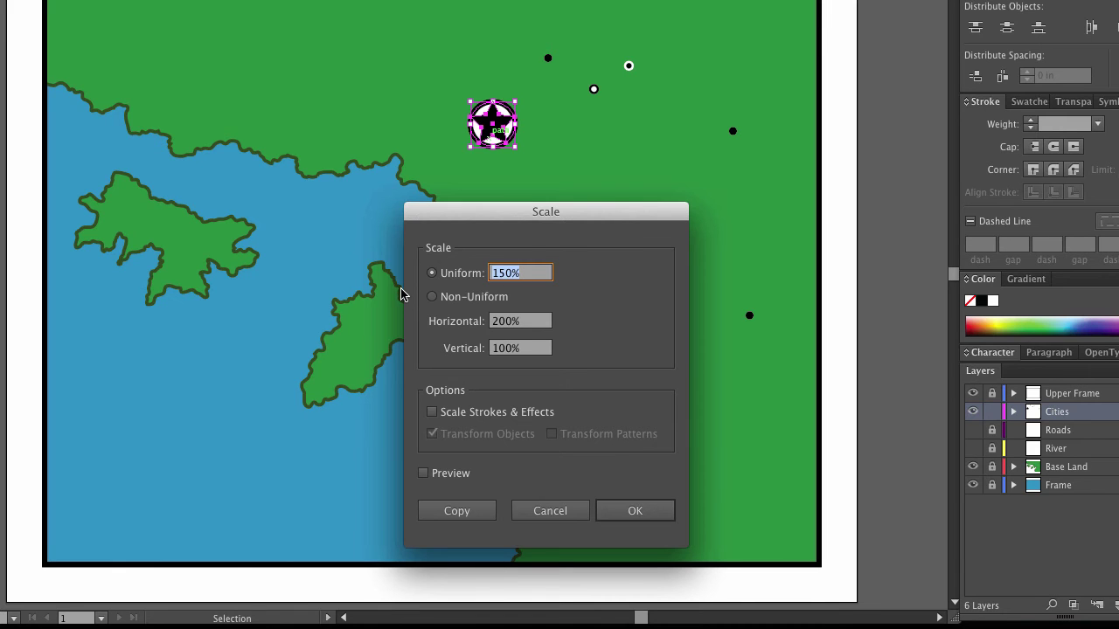
pyautogui.write('500')
pyautogui.press('Return')
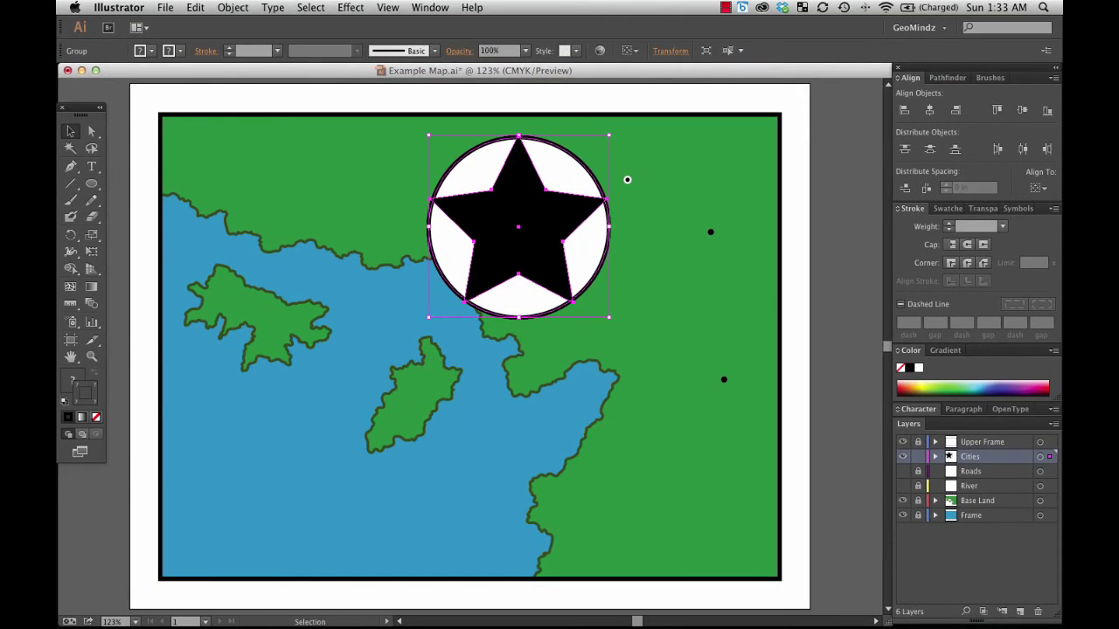
# - Move the enlarged star symbol southwest across the coast, then undo both the move and the scaling
pyautogui.click(93, 131)
pyautogui.click(70, 131)
pyautogui.moveTo(542, 236); pyautogui.dragTo(493, 324)
pyautogui.click(614, 331)
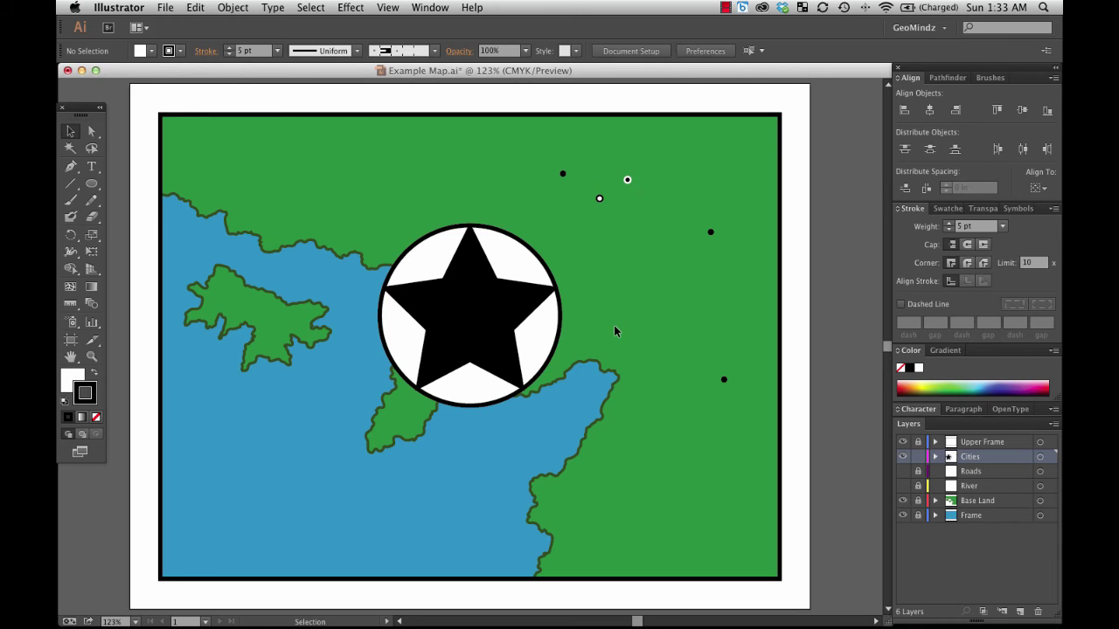
pyautogui.press('a')
pyautogui.press('super+z')
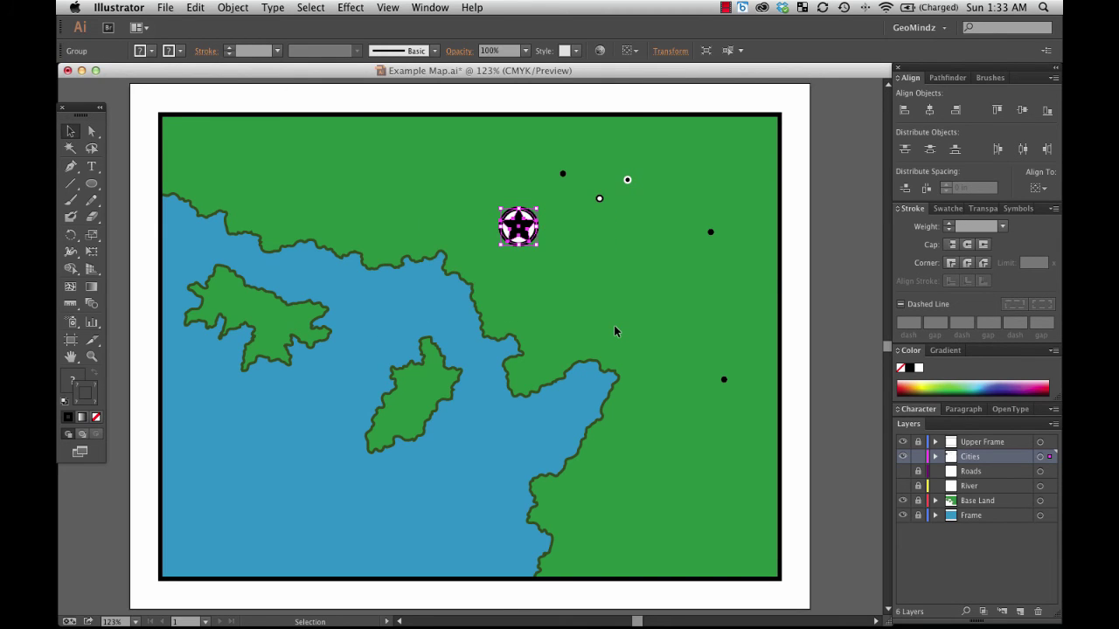
pyautogui.click(532, 244)
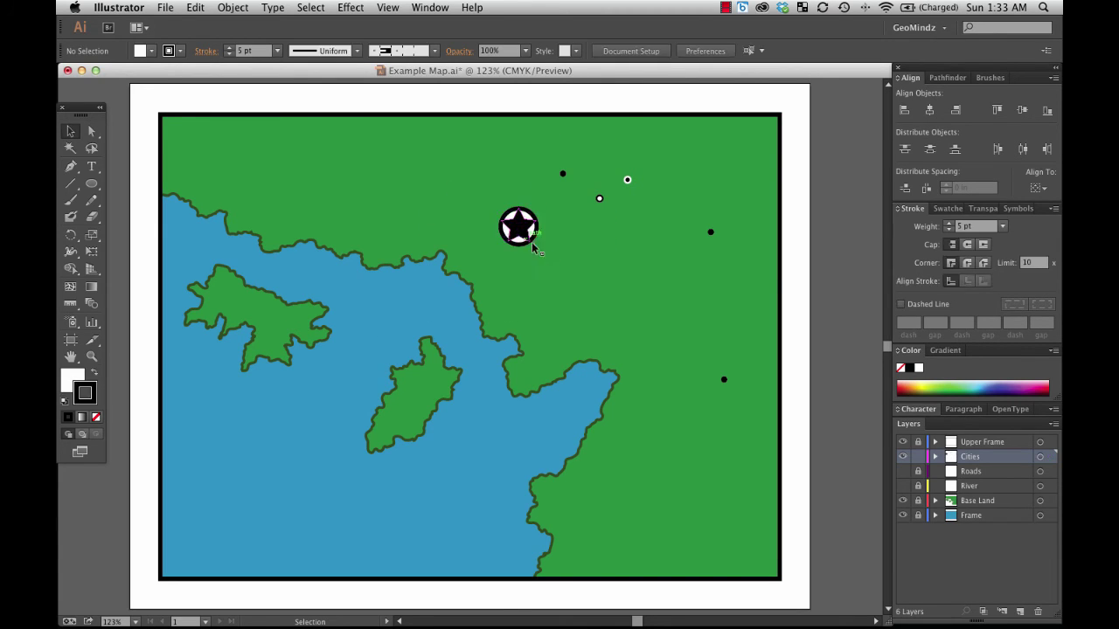
# - Scale the grouped star symbol on the northern land uniformly to 50% and deselect it
pyautogui.click(520, 232)
pyautogui.rightClick(519, 233)
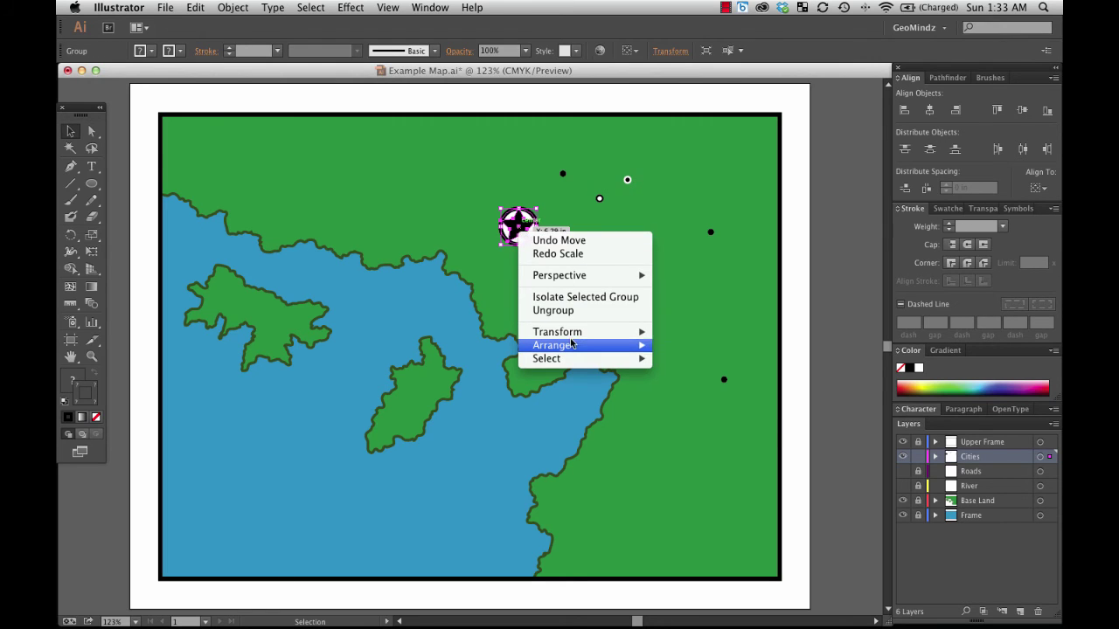
pyautogui.moveTo(570, 345)
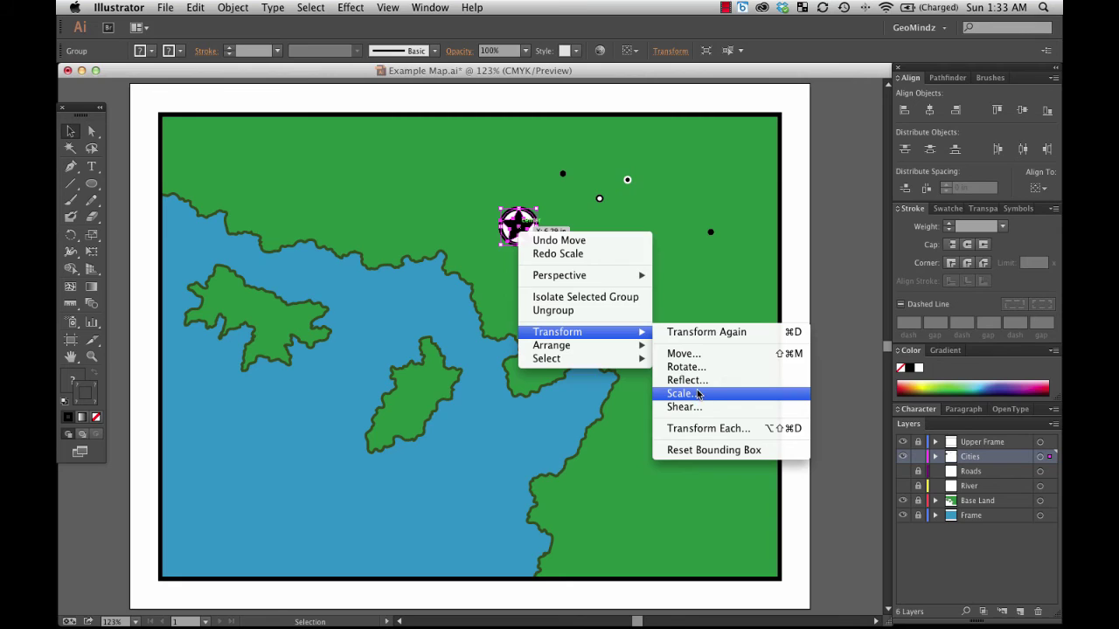
pyautogui.click(699, 393)
pyautogui.click(486, 344)
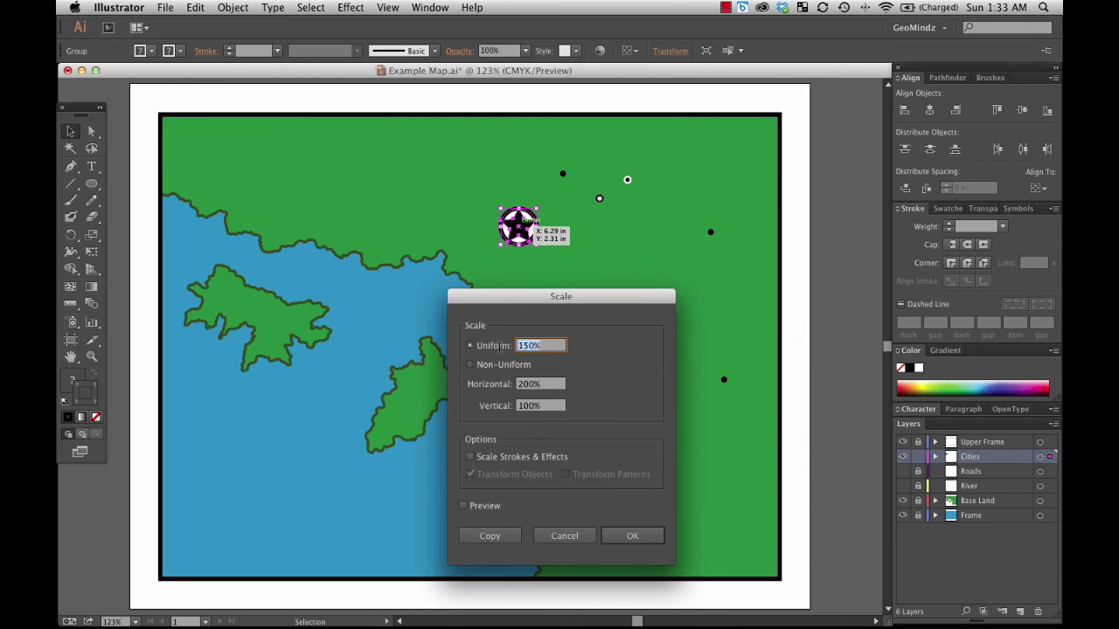
pyautogui.write('50')
pyautogui.press('Return')
pyautogui.press('a')
pyautogui.click(546, 231)
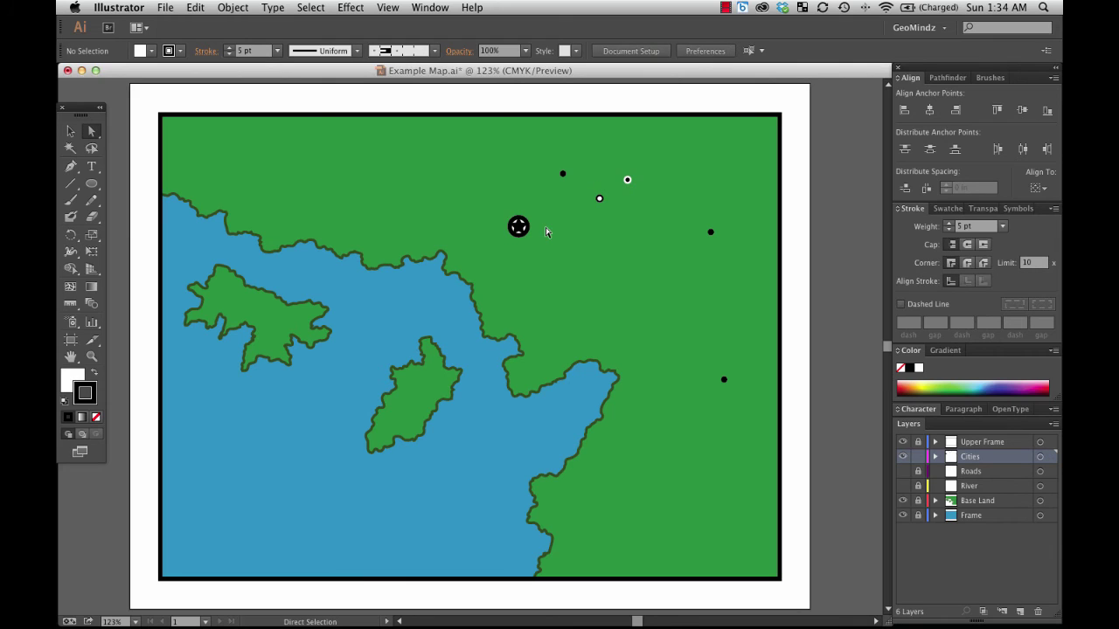
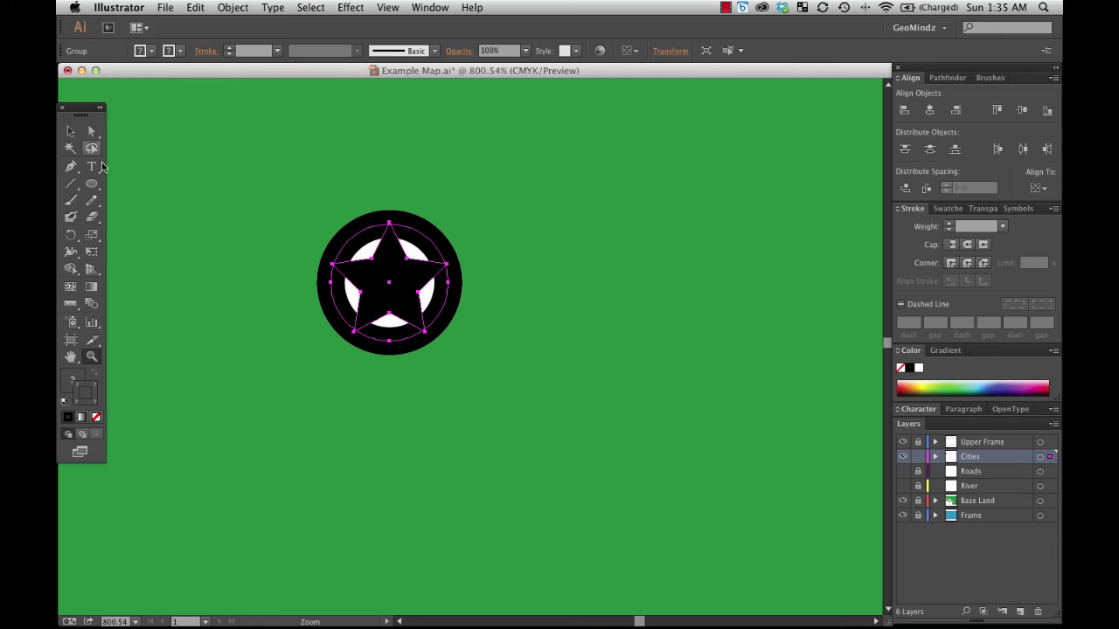
# - Ungroup the star symbol and select its surrounding circle separately from the star, then clear the selection
pyautogui.click(71, 132)
pyautogui.click(350, 229)
pyautogui.press('v')
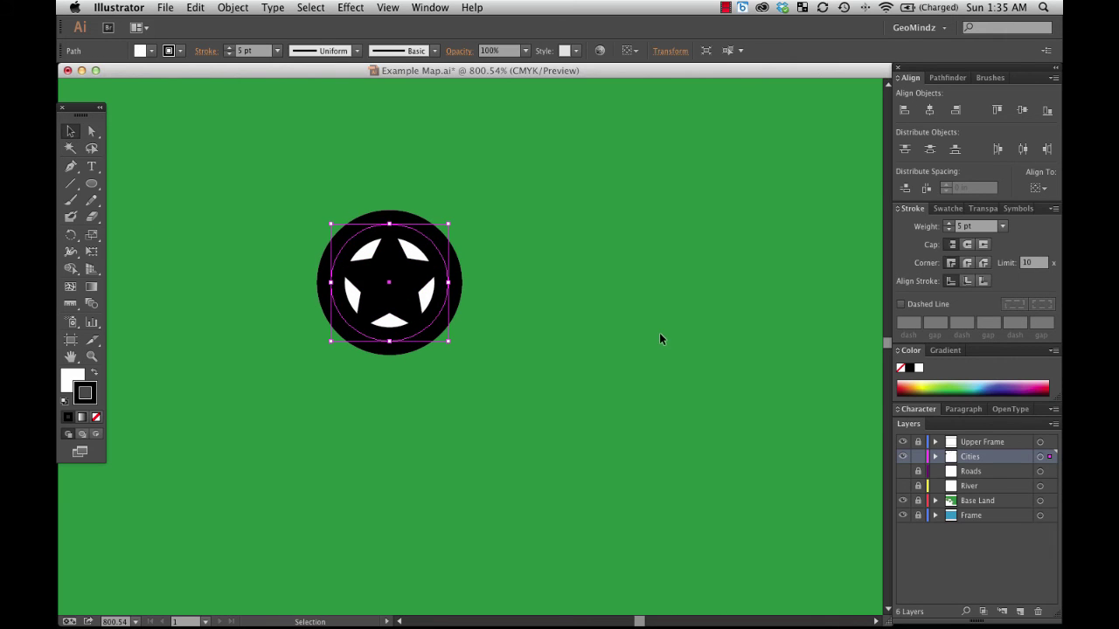
pyautogui.click(233, 194)
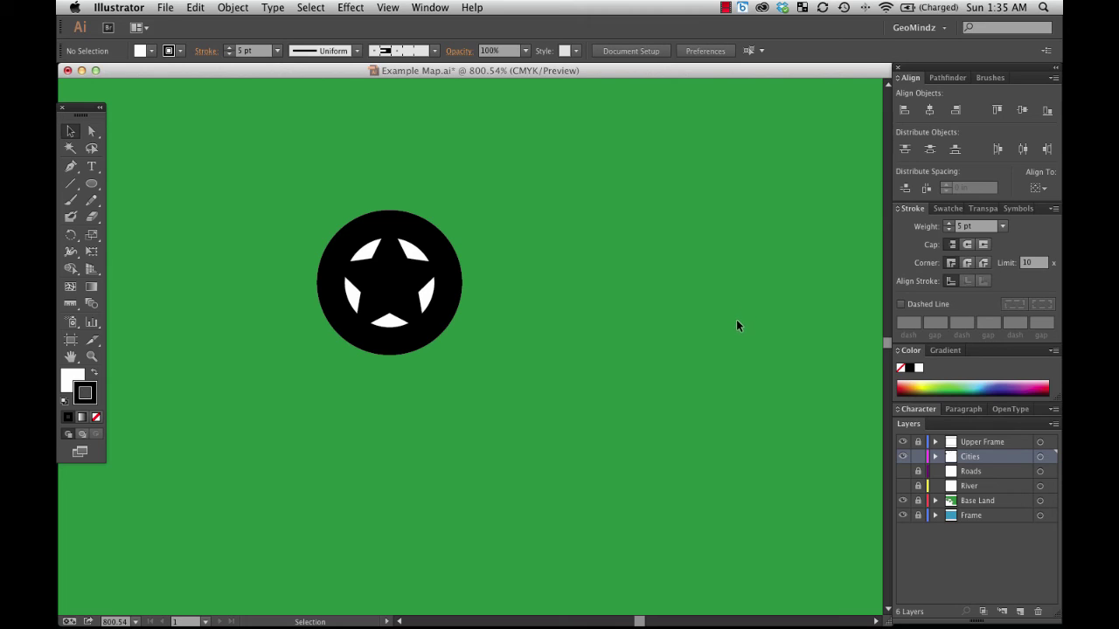
# - Isolate the circle around the star, set its stroke weight to 3 pt, and return to the whole map
pyautogui.doubleClick(442, 307)
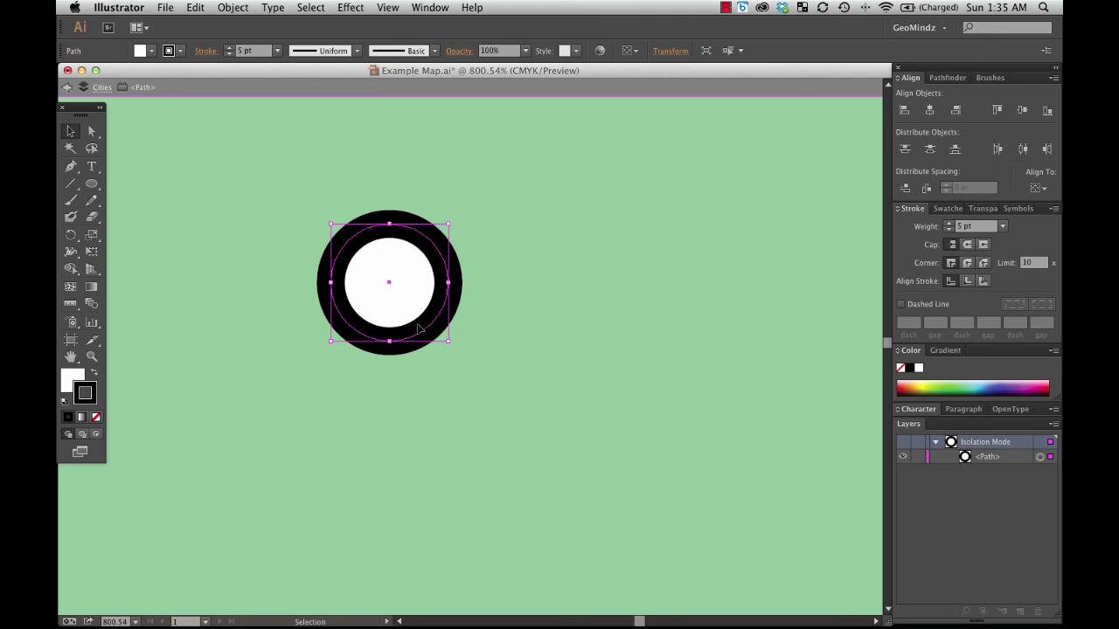
pyautogui.click(949, 229)
pyautogui.click(948, 229)
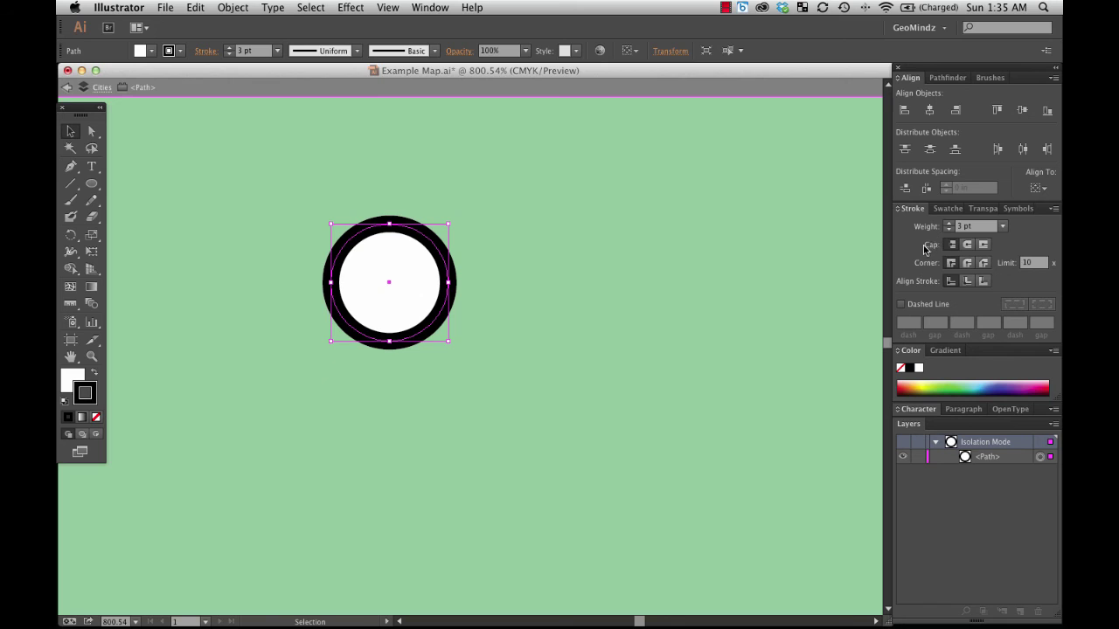
pyautogui.doubleClick(710, 300)
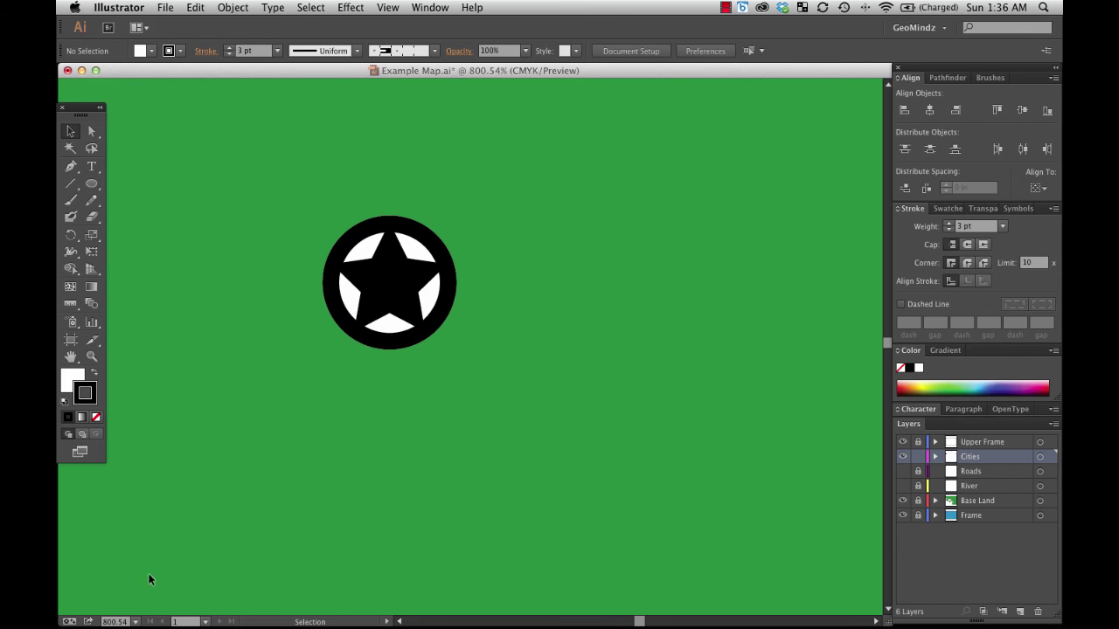
pyautogui.click(135, 621)
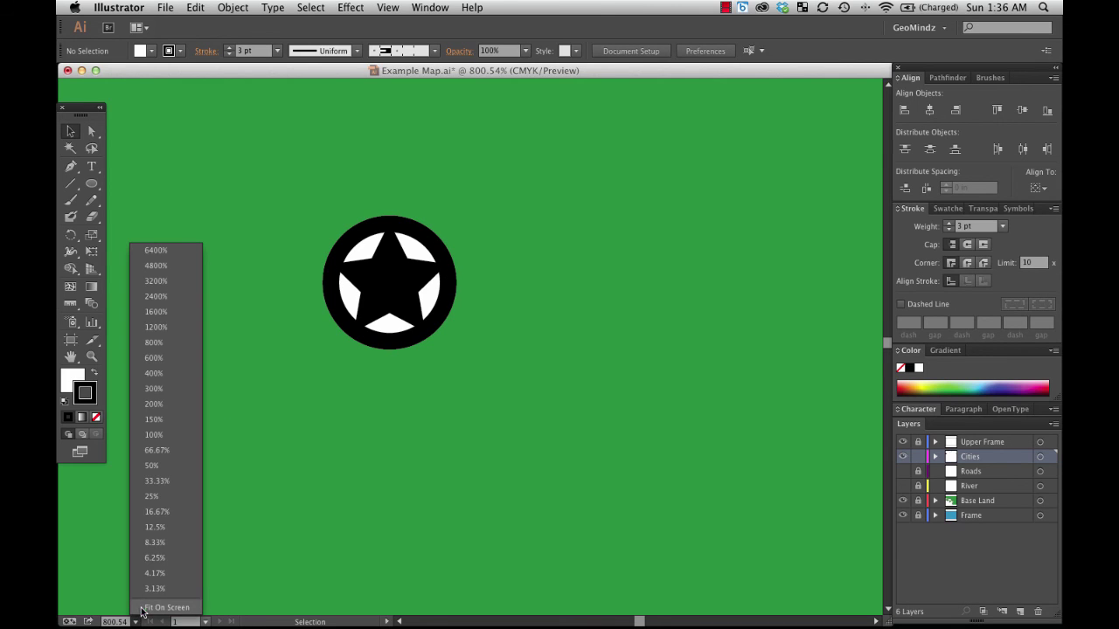
pyautogui.click(166, 607)
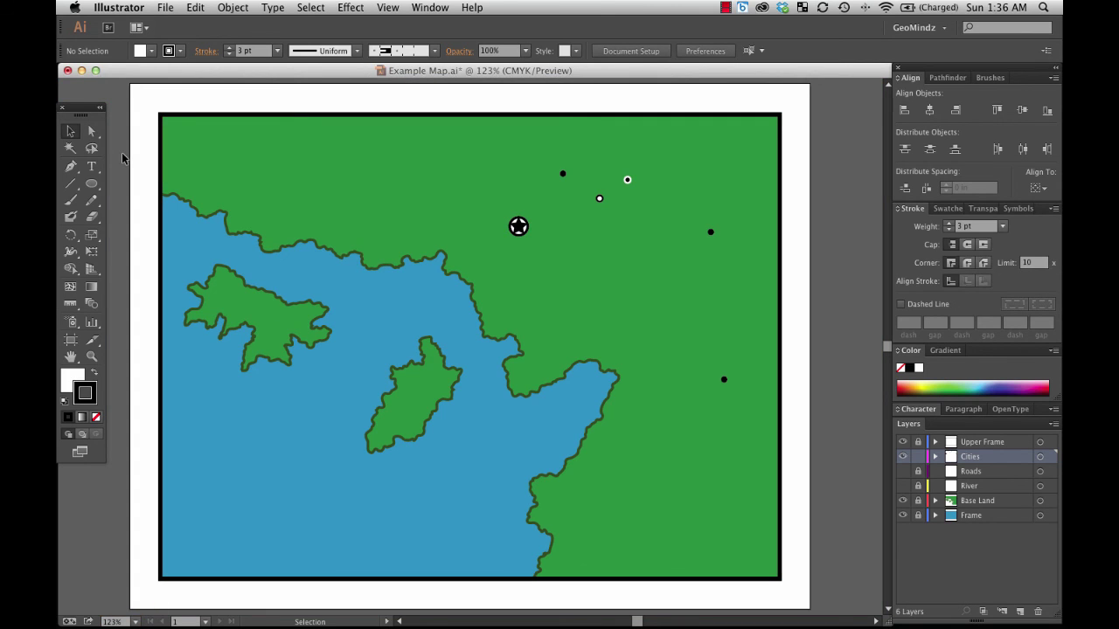